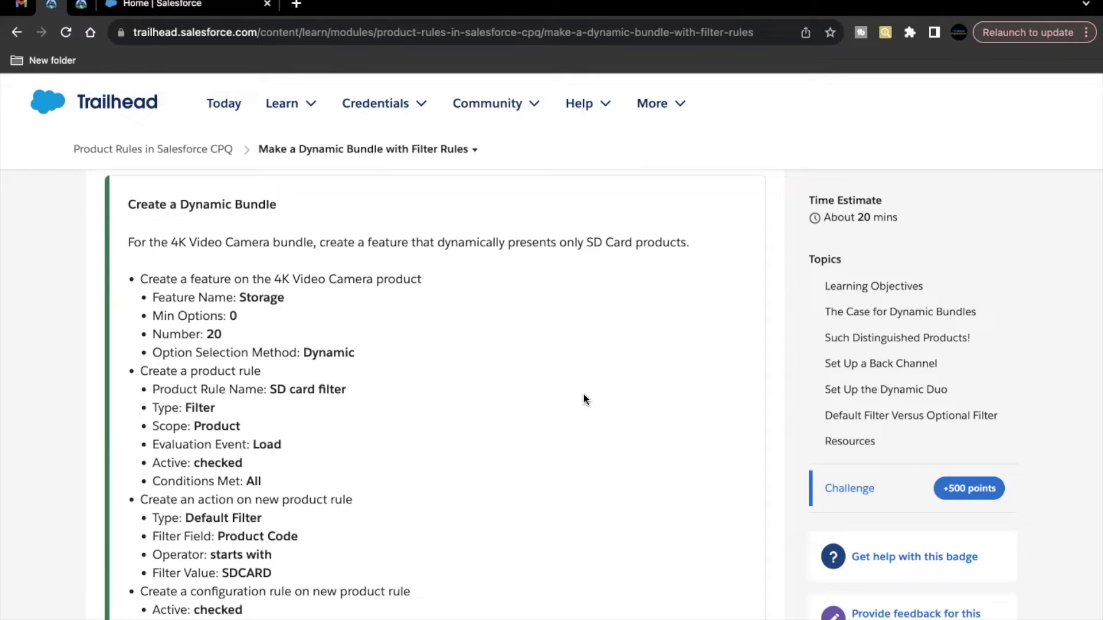
Step: Review the Storage feature settings in the Trailhead challenge, then return to Salesforce CPQ Home
left_click(171, 7)
left_click_drag(46, 130, 144, 130)
left_click(143, 131)
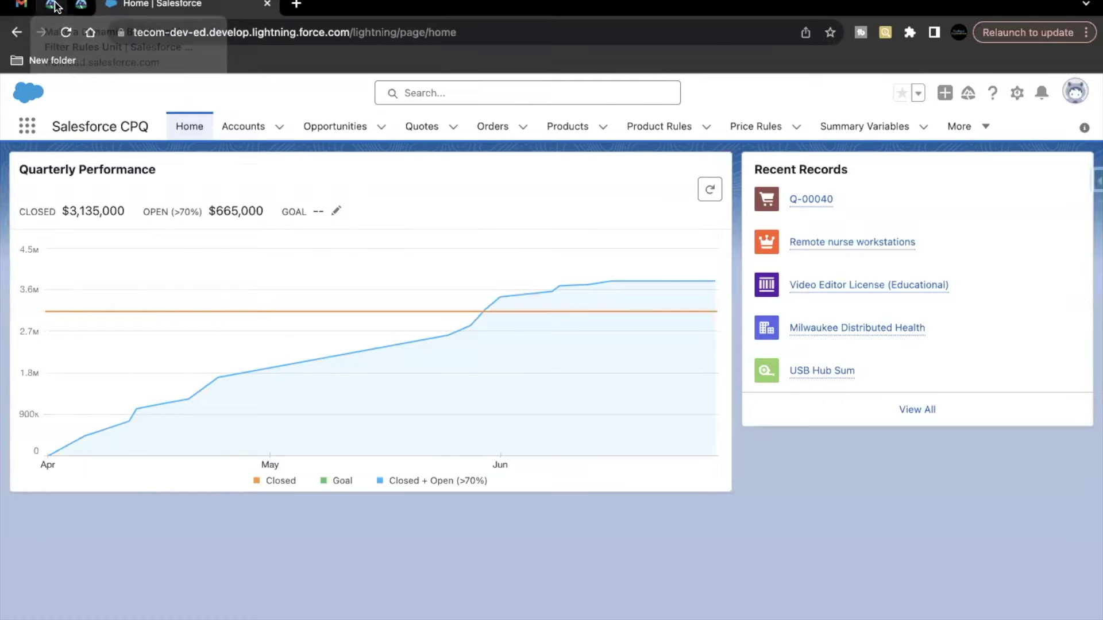
left_click(81, 7)
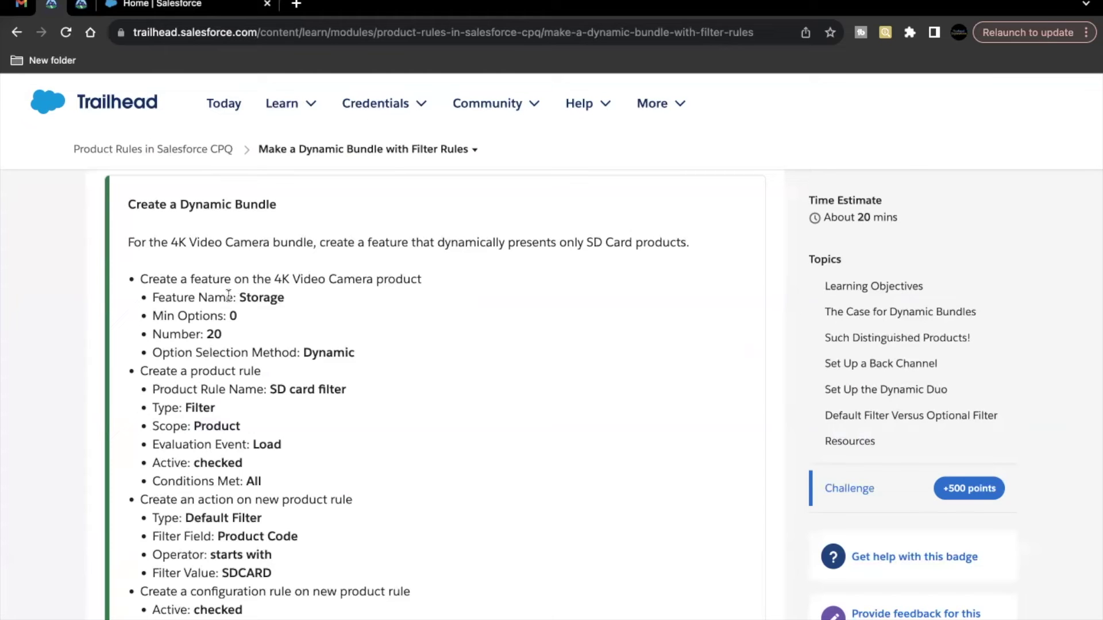
left_click_drag(188, 279, 250, 280)
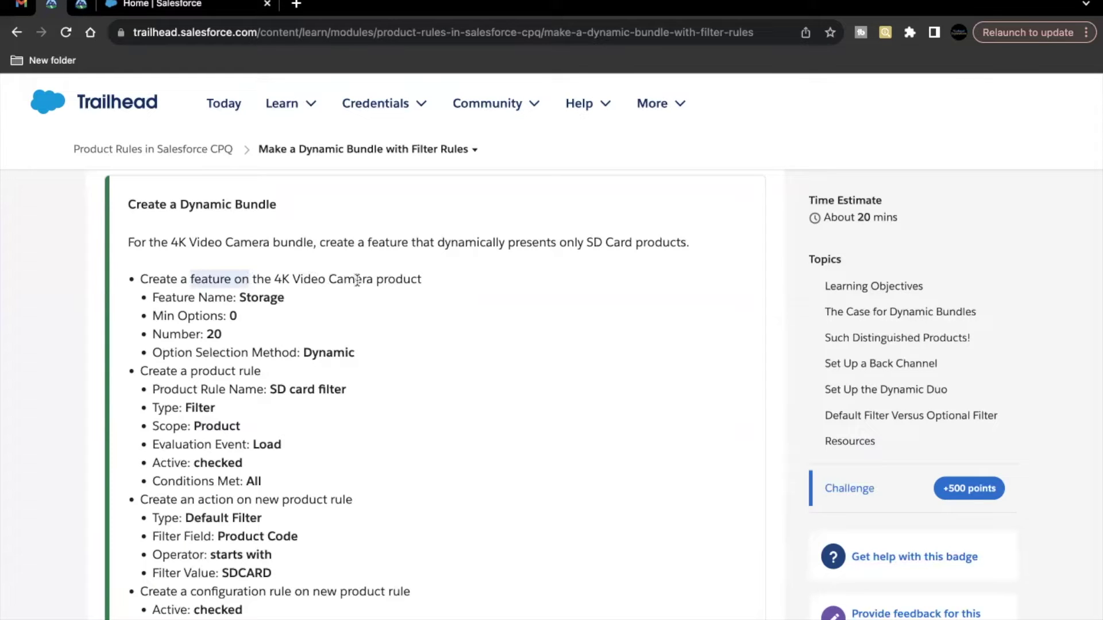
left_click_drag(236, 302, 267, 303)
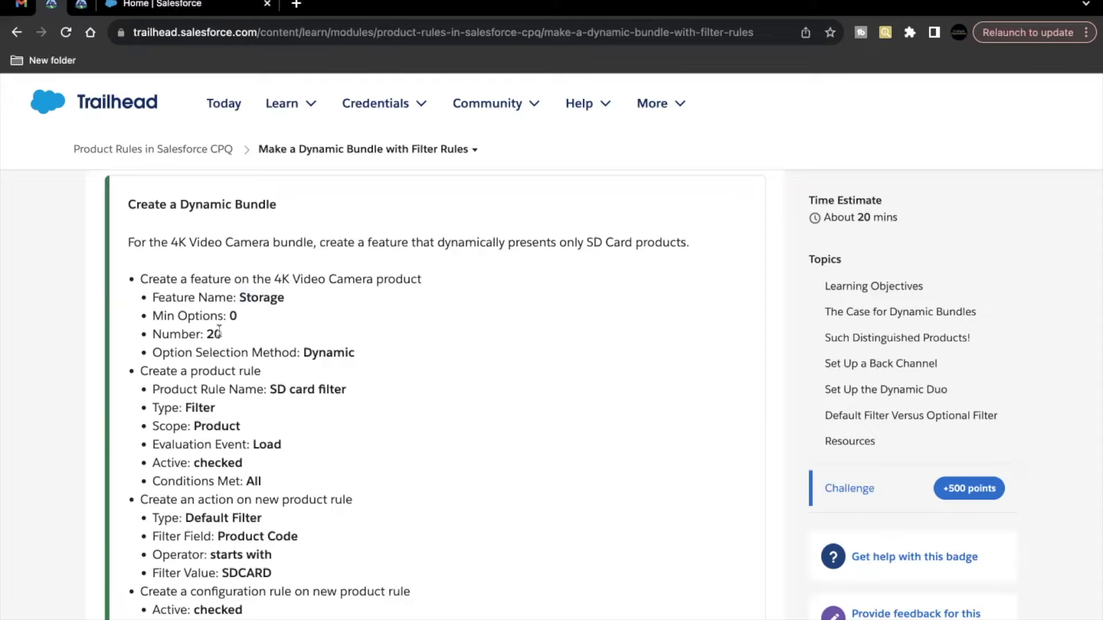
double_click(273, 297)
left_click(163, 6)
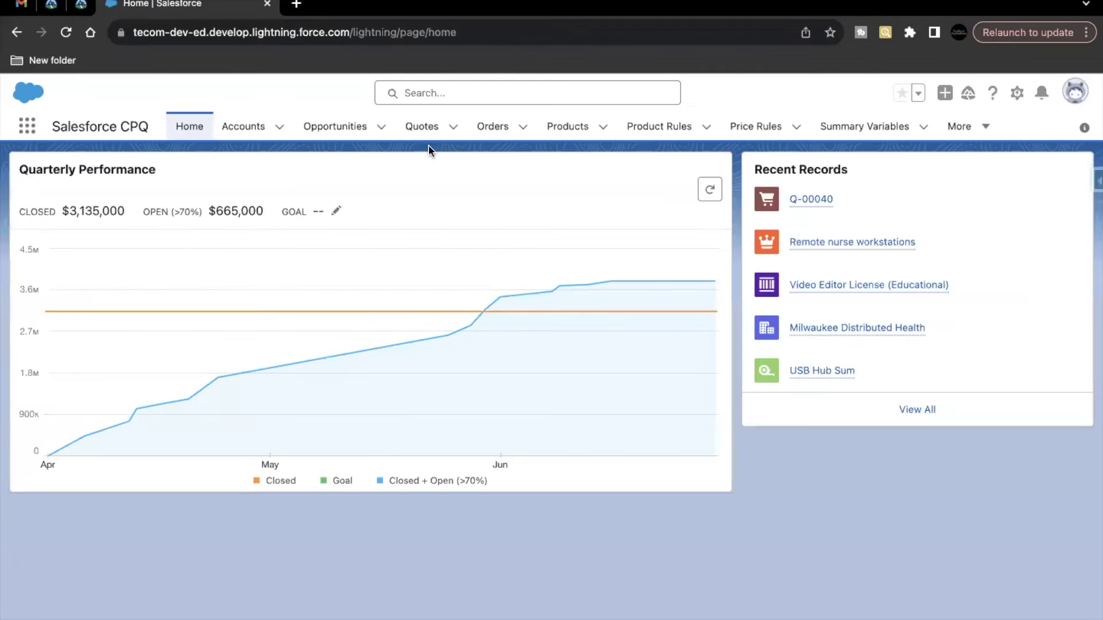
Step: Open 4K Video Camera from the All Products list view and show its related features and options
left_click(552, 137)
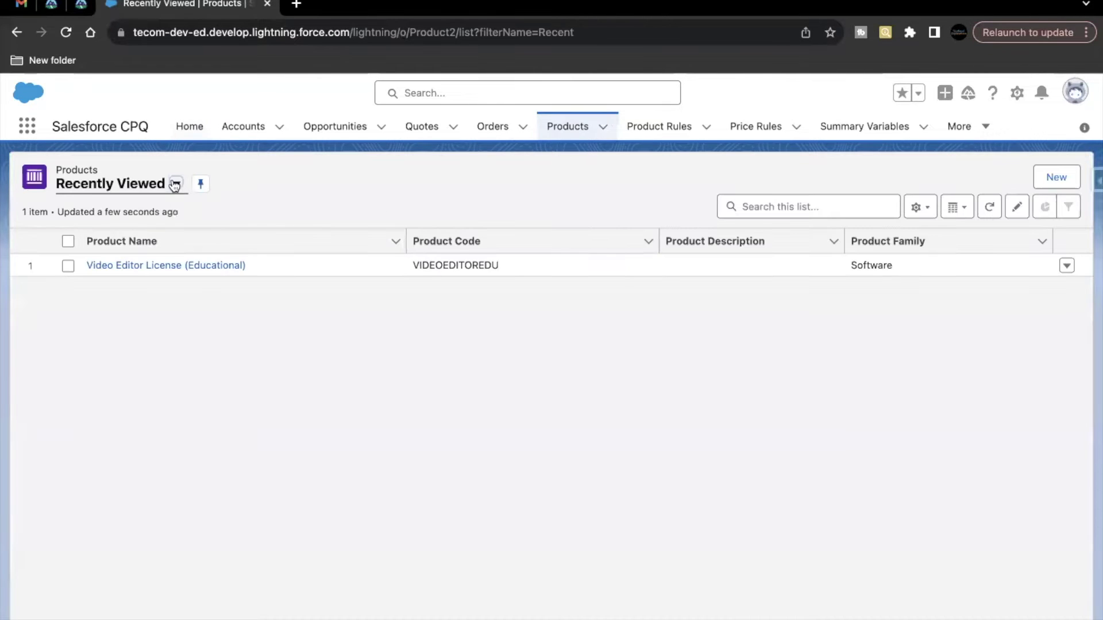
left_click(176, 184)
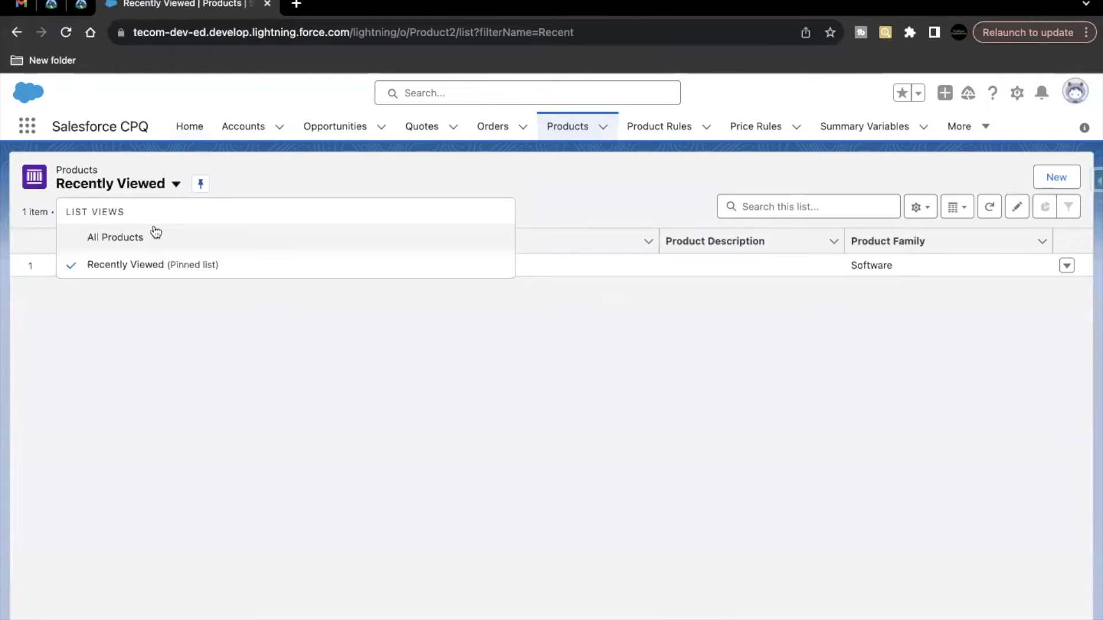
left_click(155, 235)
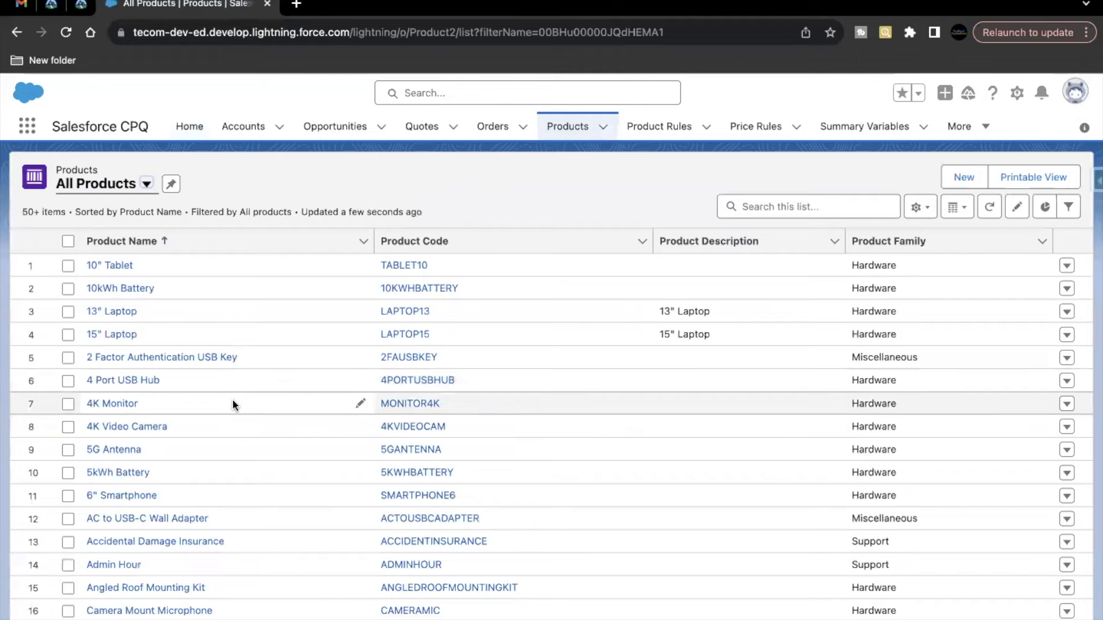
scroll(226, 413, "down", 1)
scroll(225, 413, "up", 1)
scroll(223, 413, "down", 2)
scroll(207, 460, "up", 2)
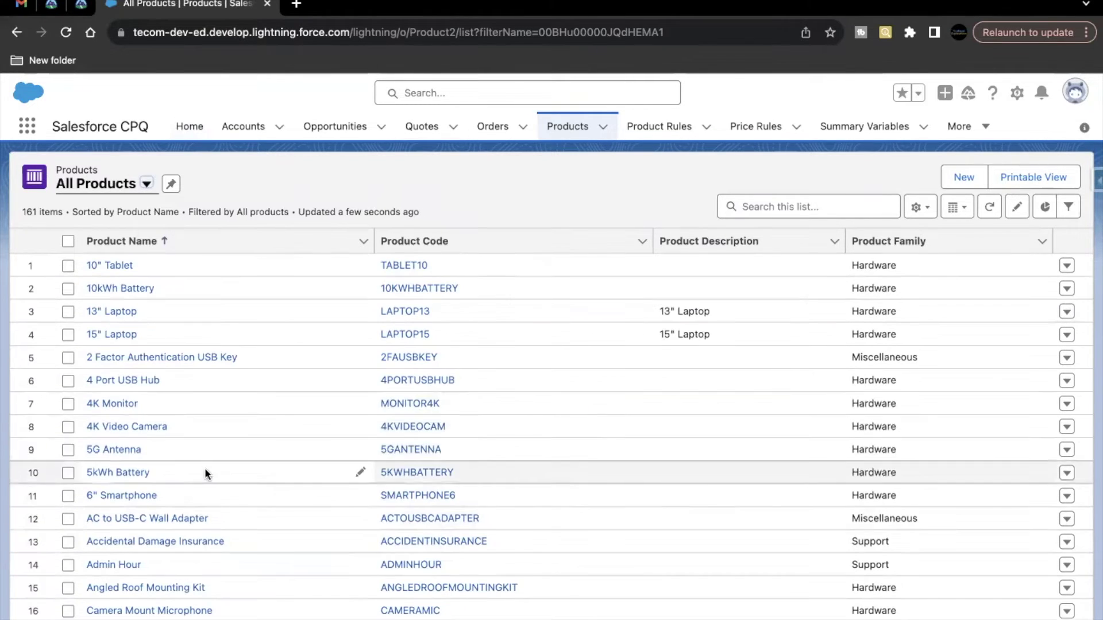
left_click(134, 428)
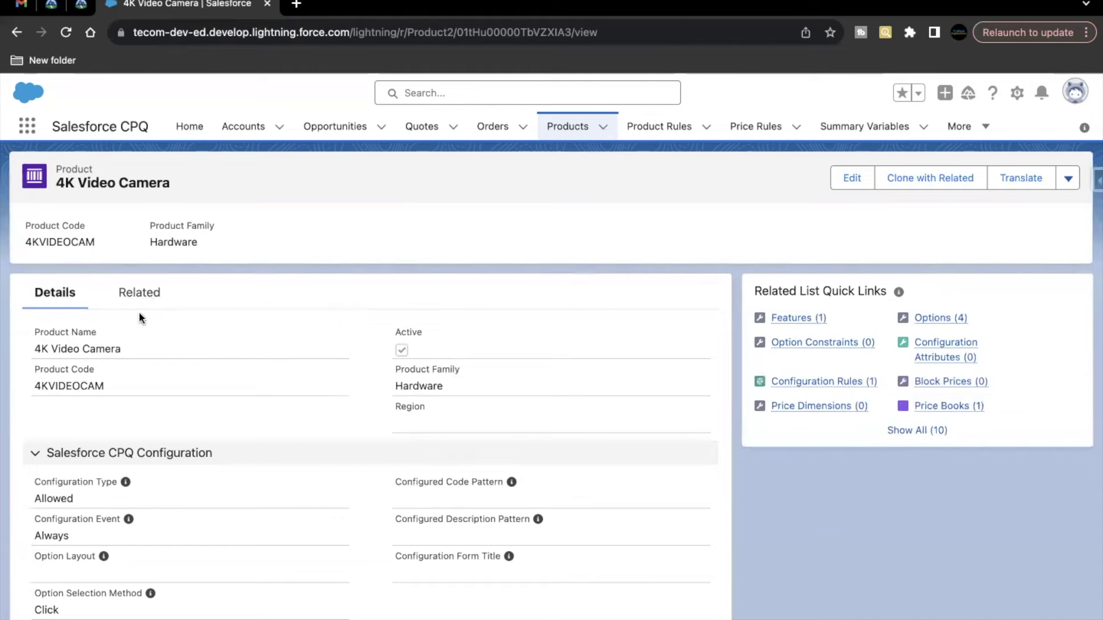
left_click(143, 304)
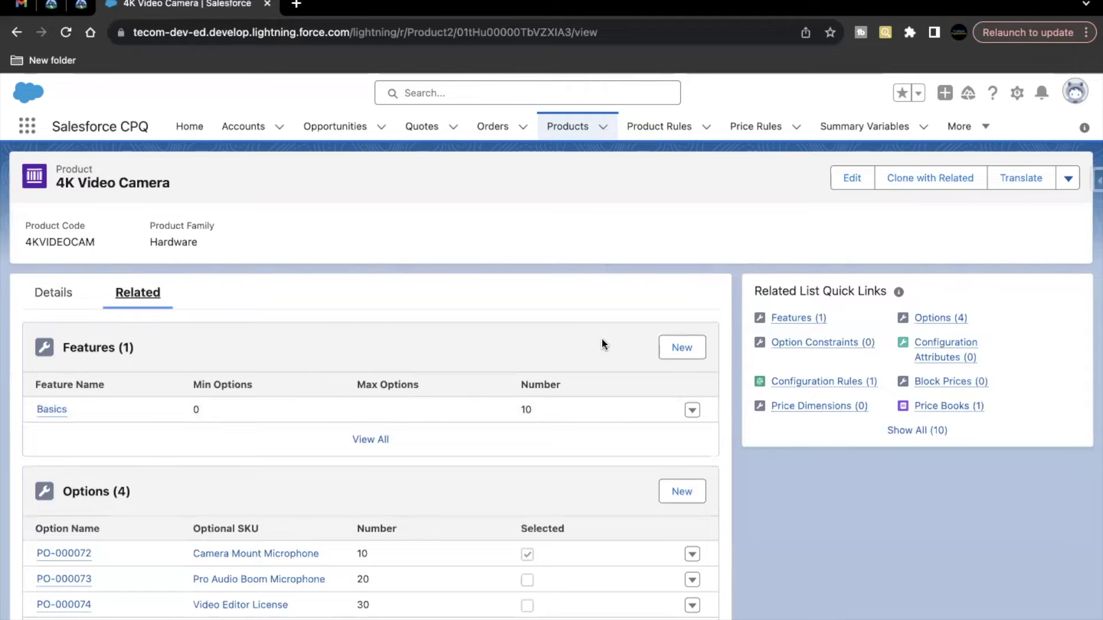
Step: Add a Storage feature with Min Options 0, Number 20 and Dynamic option selection
left_click(687, 348)
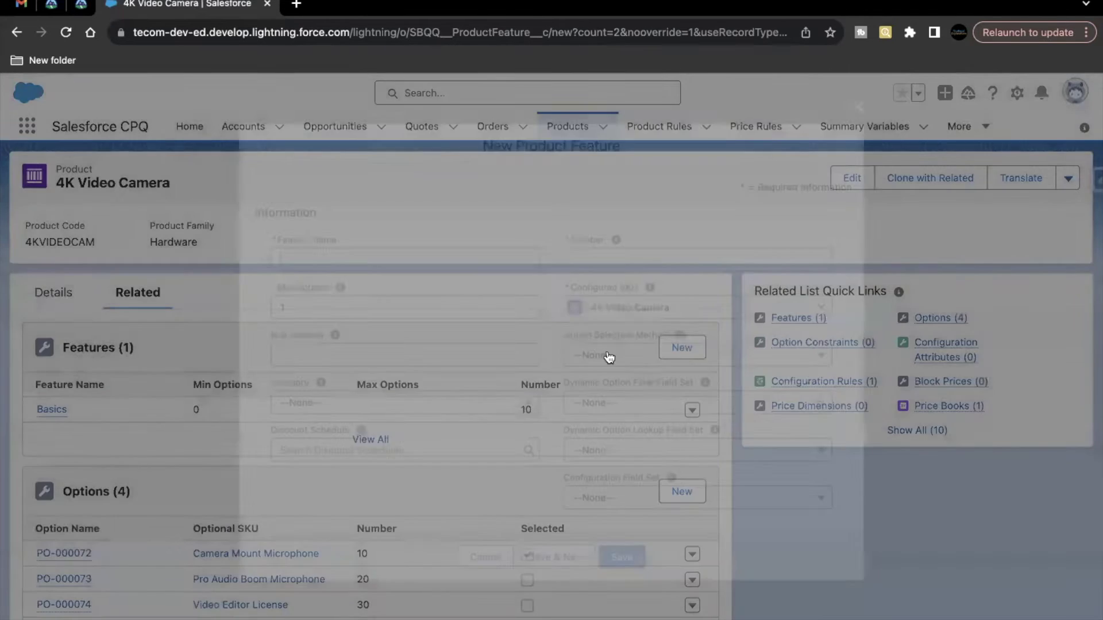
type("Storage")
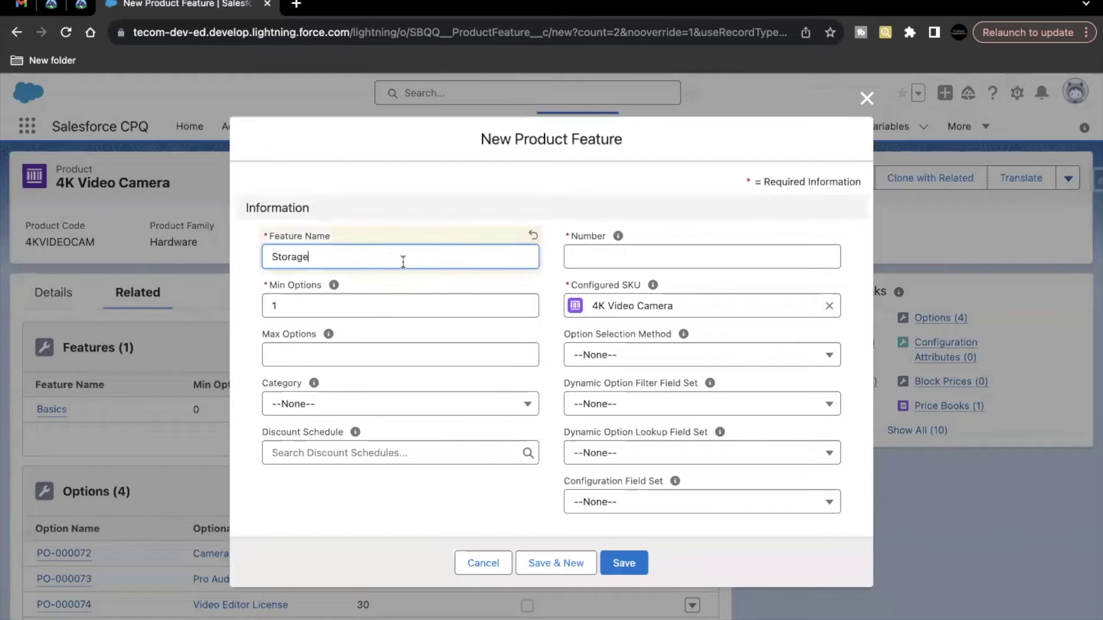
left_click(308, 308)
key("BackSpace")
type("0")
left_click(632, 257)
type("20")
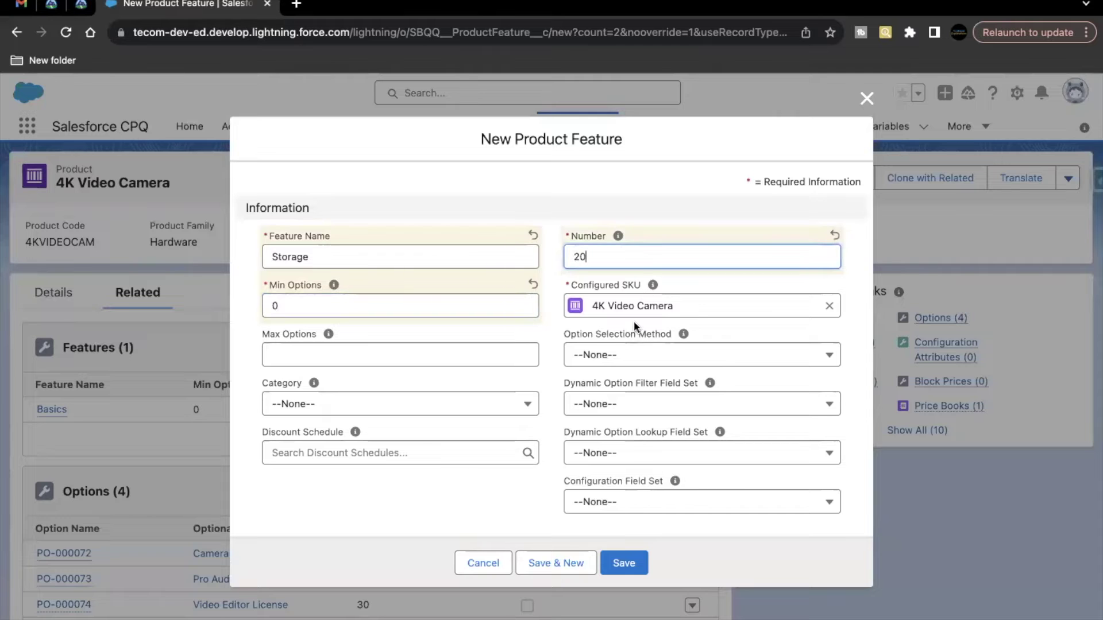
left_click(610, 356)
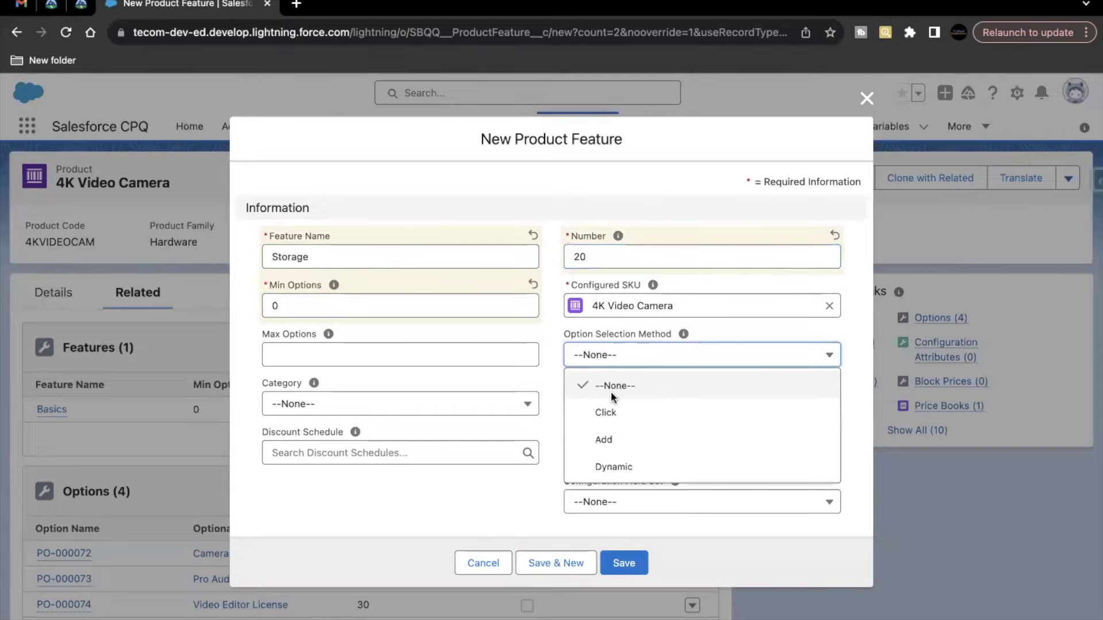
left_click(614, 468)
left_click(623, 563)
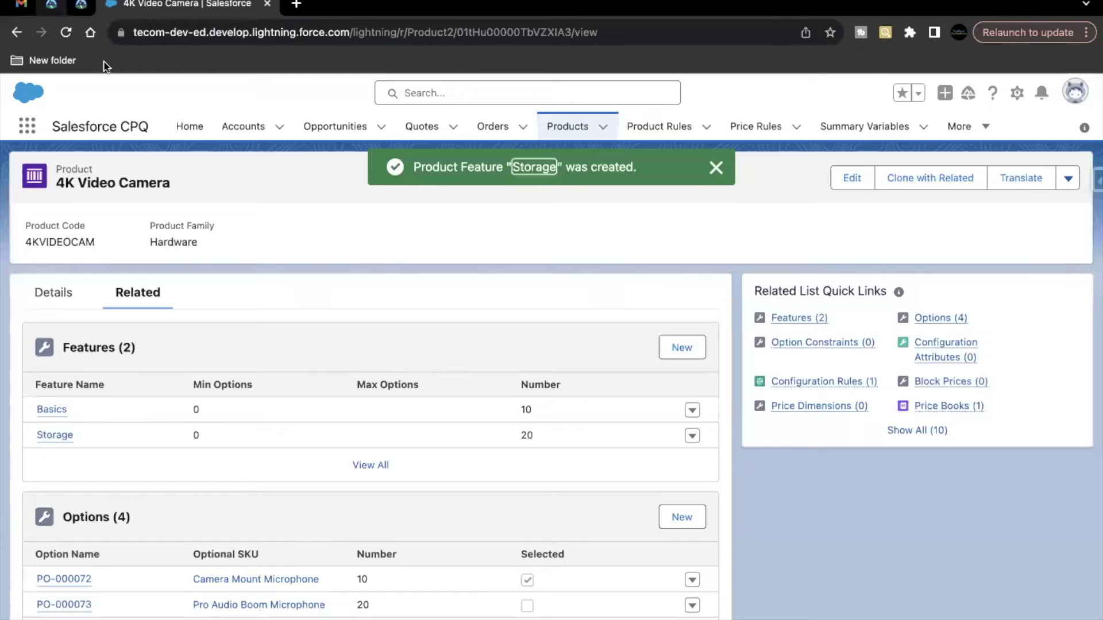
key("ctrl+shift+Tab")
scroll(262, 392, "down", 1)
Step: Note the product rule name 'SD card filter' in Trailhead, then go back to the 4K Video Camera record
left_click(193, 340)
left_click_drag(272, 357, 325, 358)
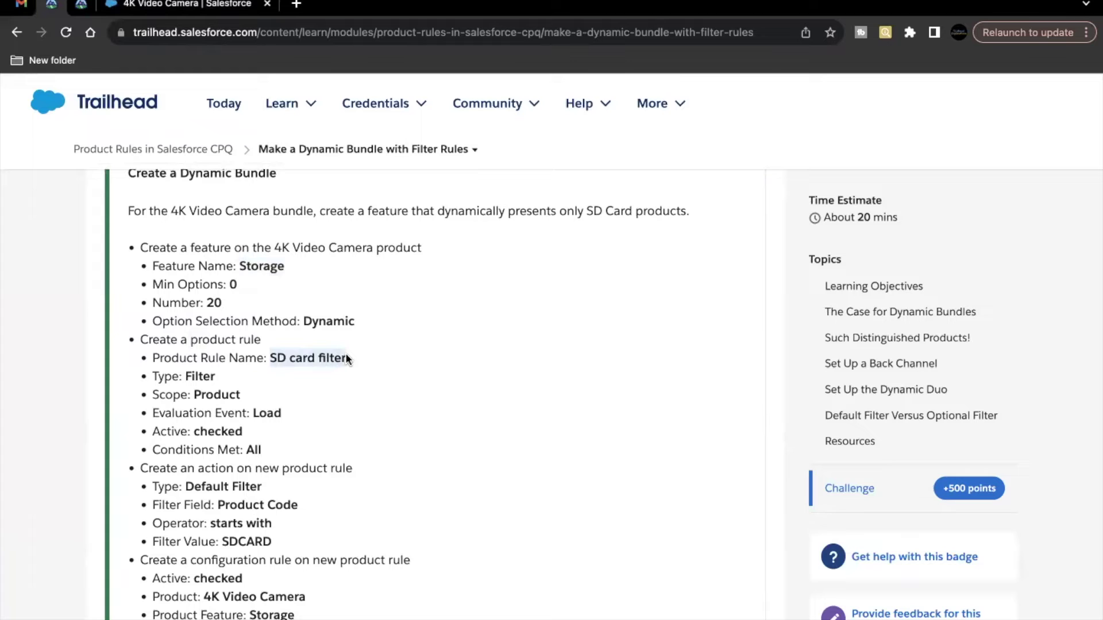
left_click(187, 6)
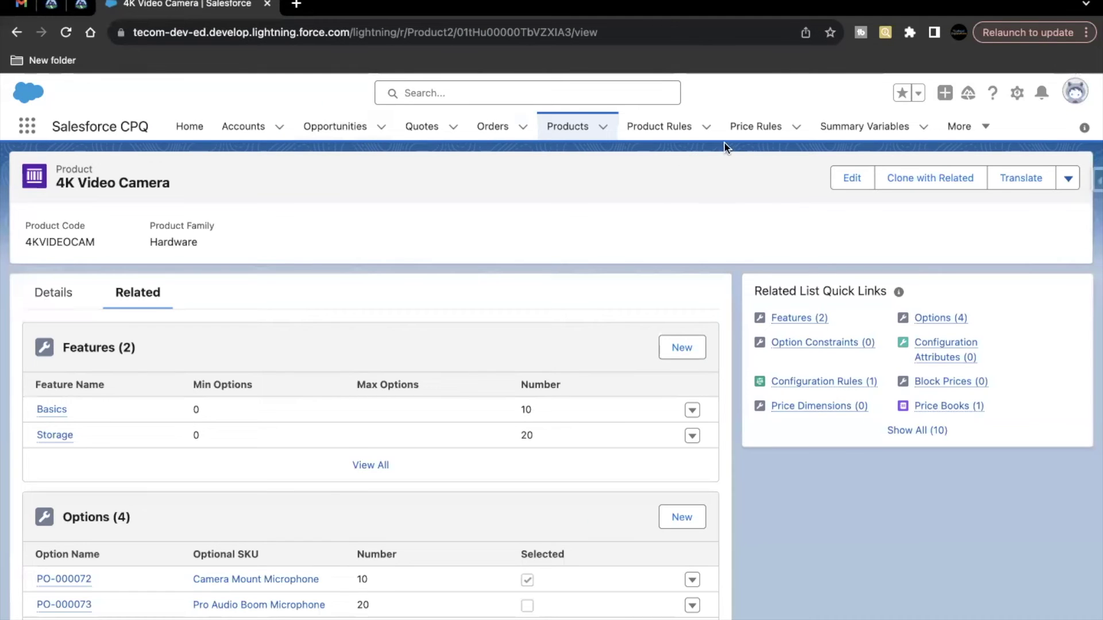
Step: Start a new product rule named 'SD card filter' with Type Filter
left_click(652, 133)
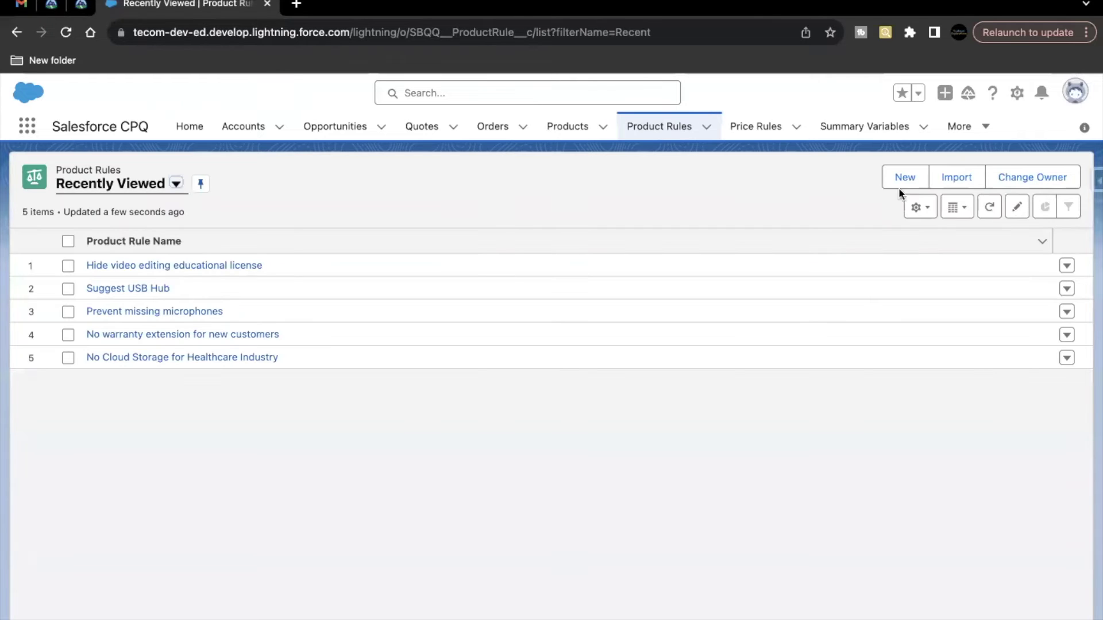
left_click(899, 183)
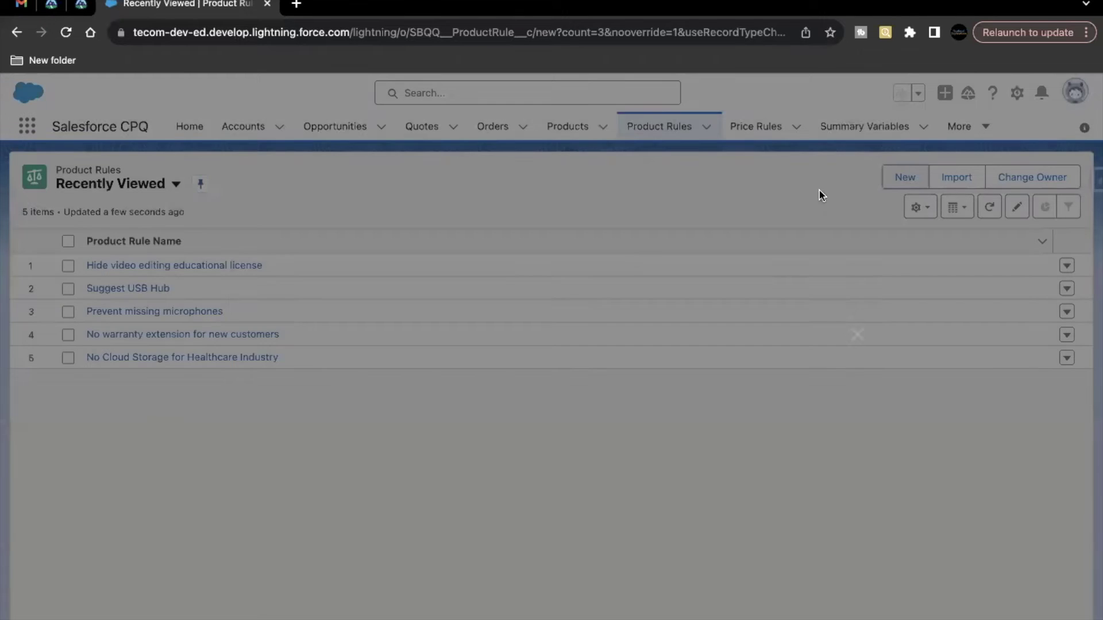
type("SD card filter")
left_click(377, 309)
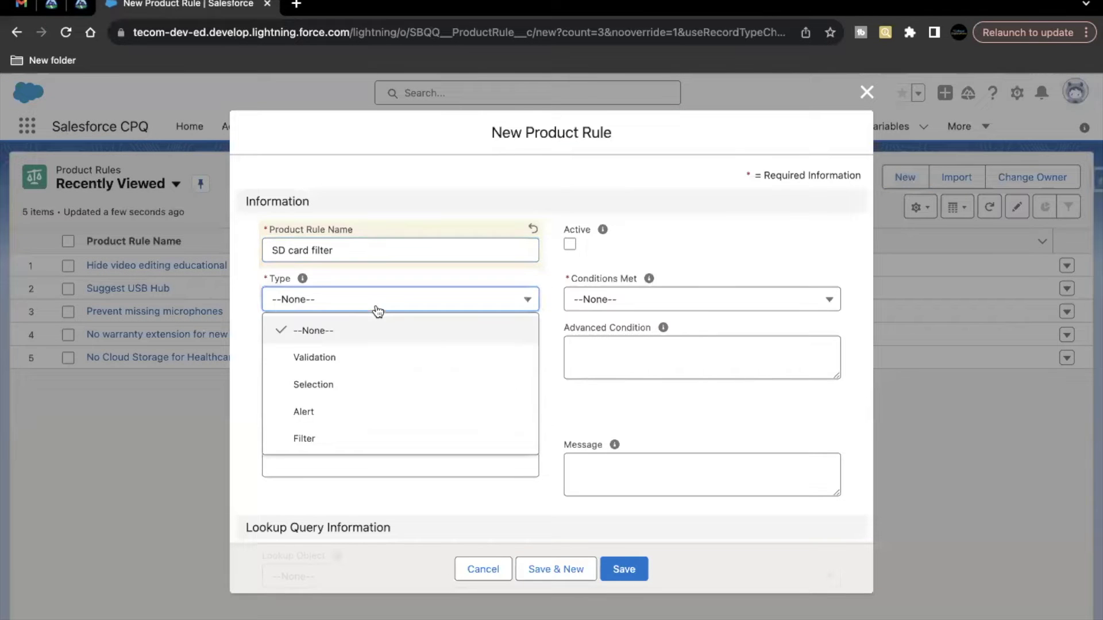
left_click(323, 436)
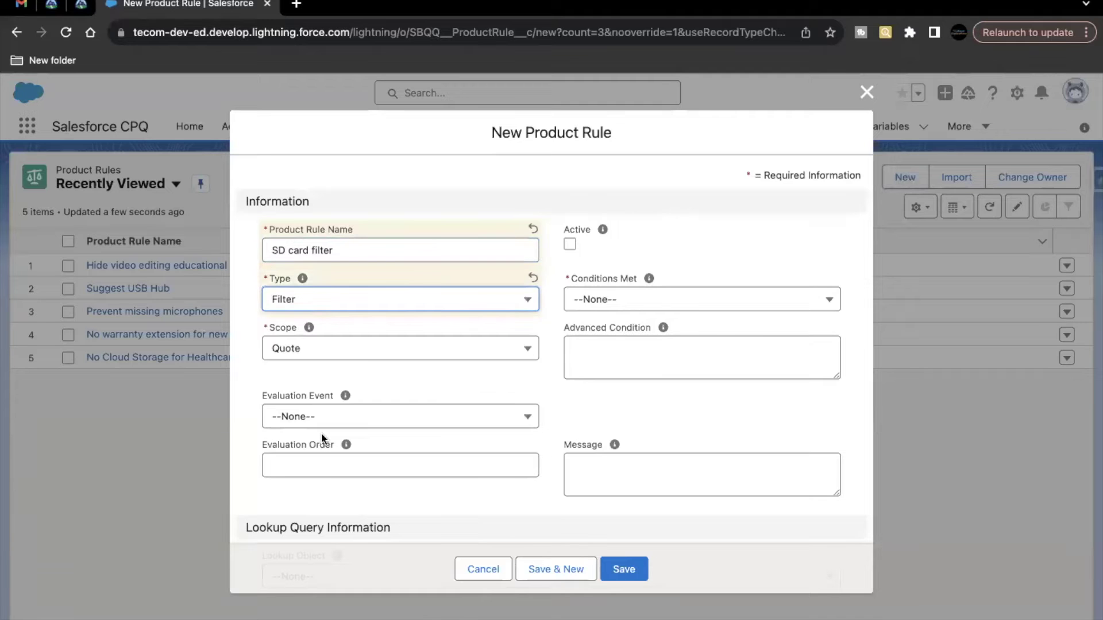
Step: Set scope Product, evaluation event Load, Active, and Conditions Met All, then save the rule
left_click(369, 352)
left_click(349, 432)
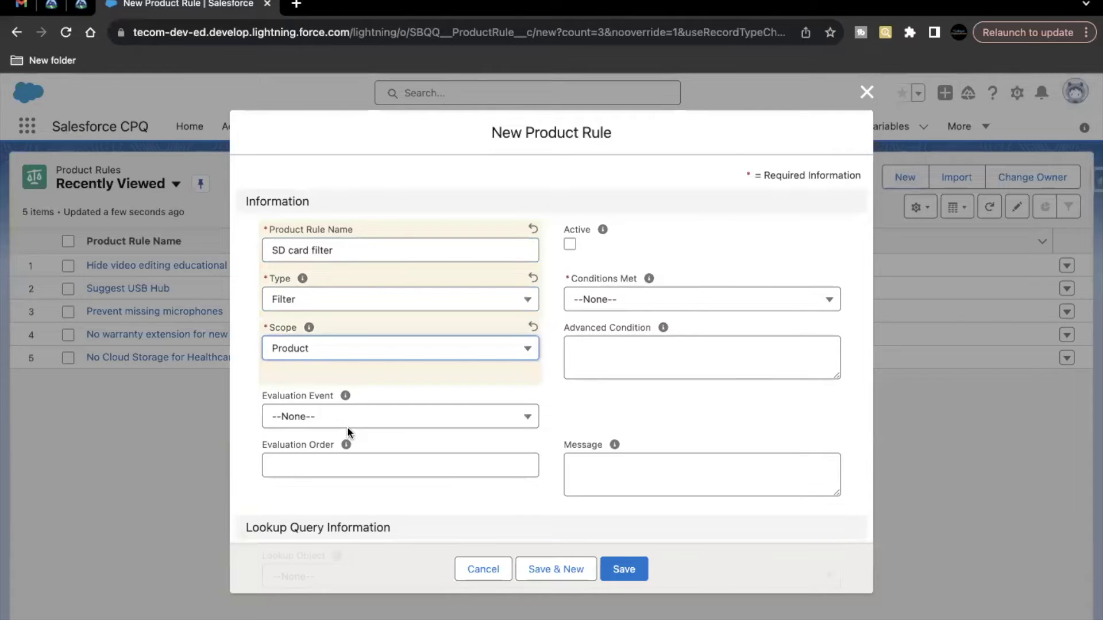
left_click(332, 415)
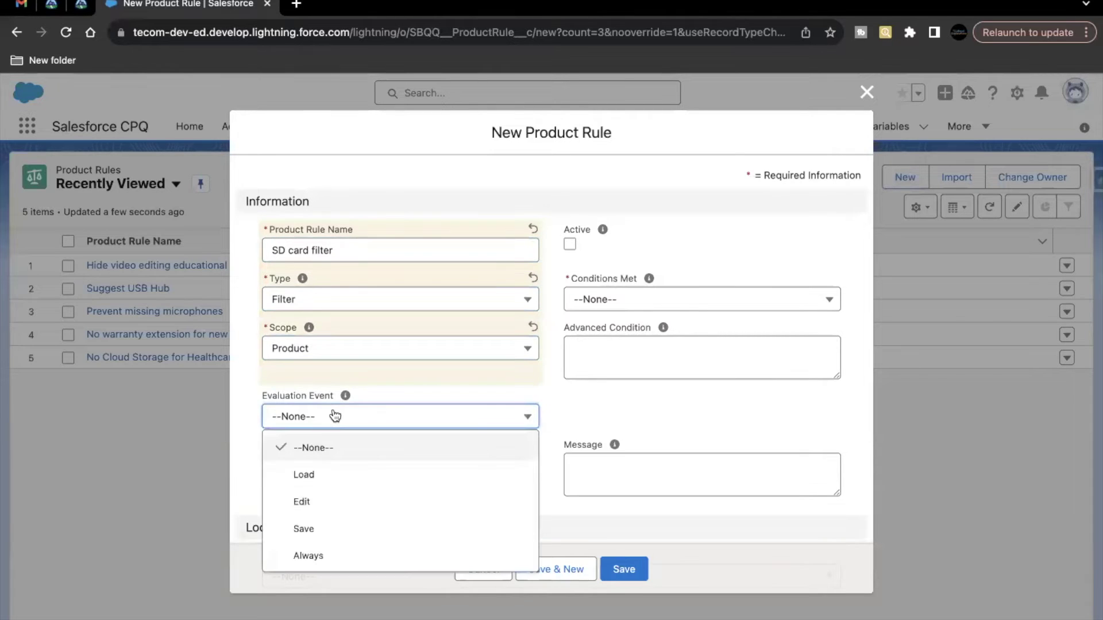
left_click(335, 482)
left_click(570, 246)
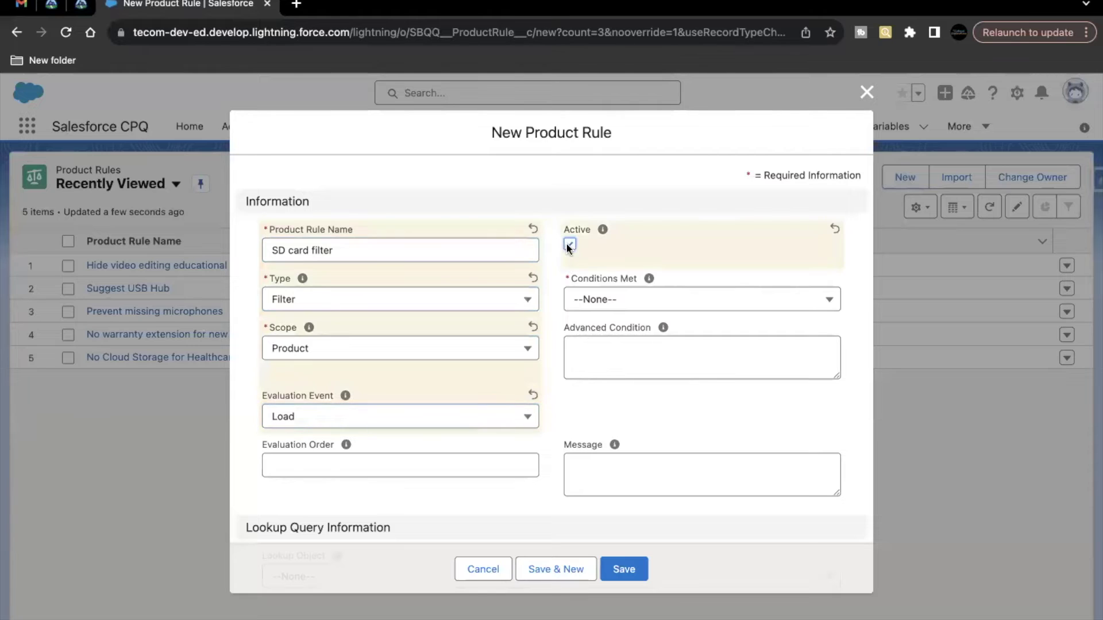
left_click(600, 299)
left_click(597, 359)
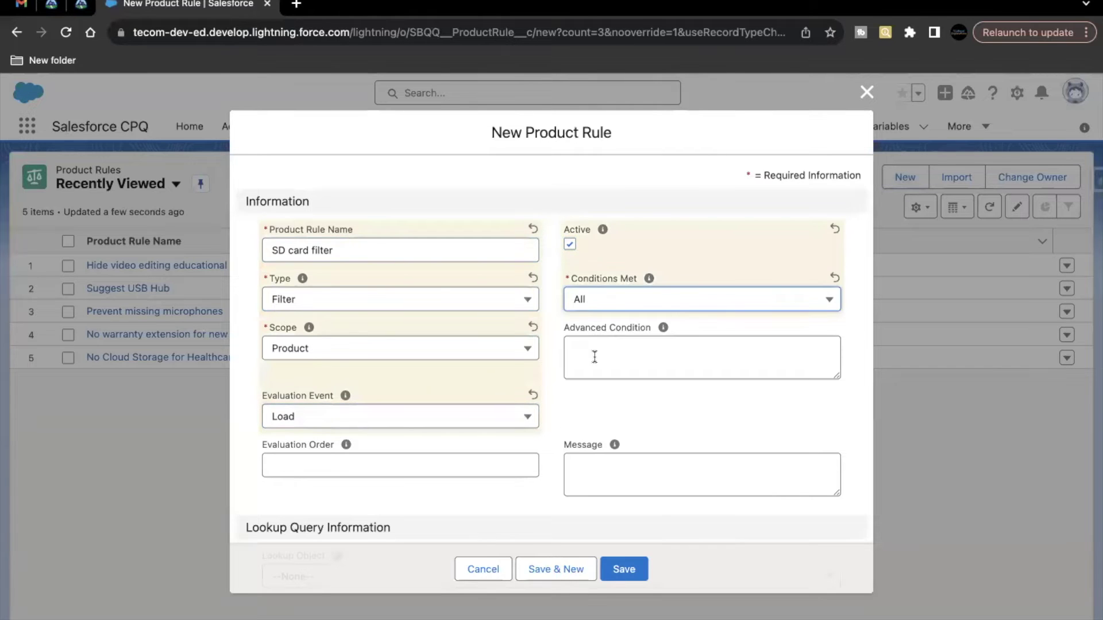
left_click(626, 569)
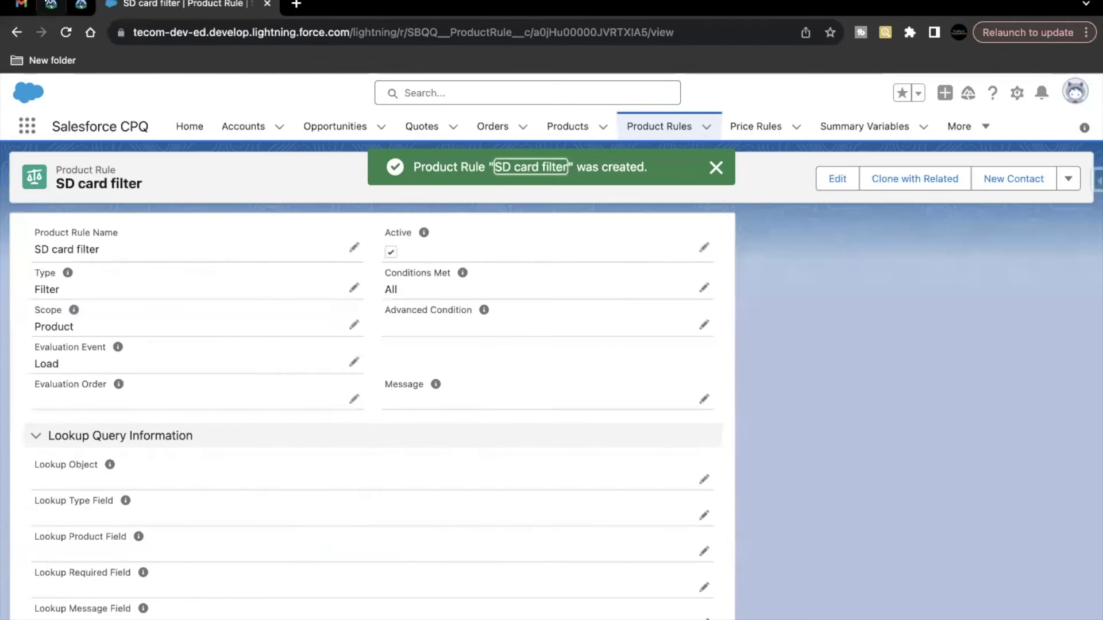
left_click(52, 6)
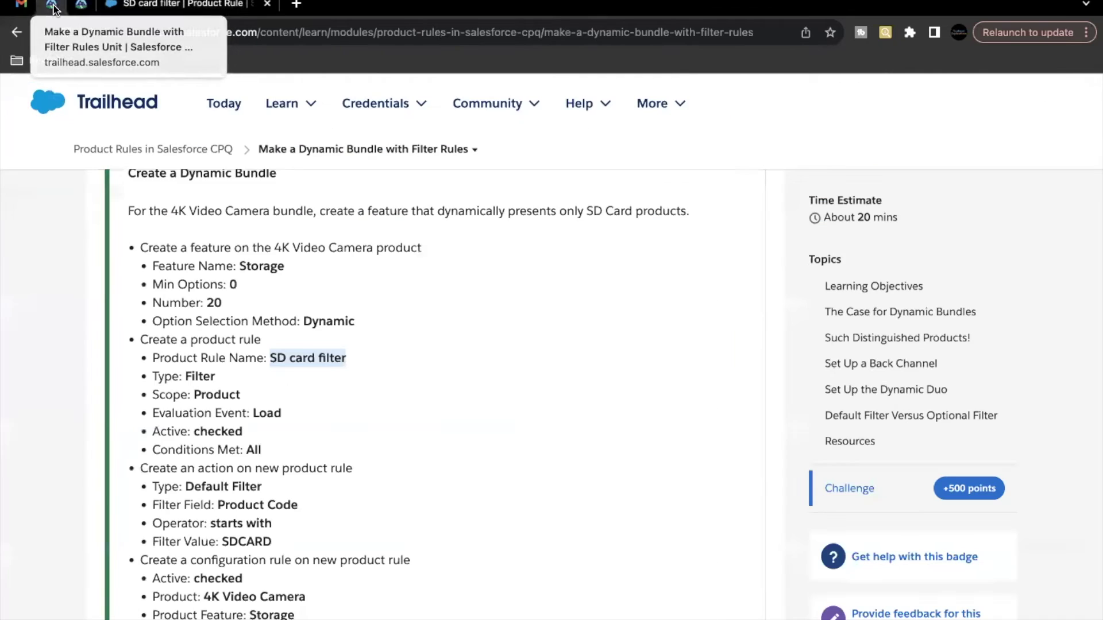
scroll(226, 402, "down", 1)
left_click_drag(170, 416, 350, 421)
left_click(351, 421)
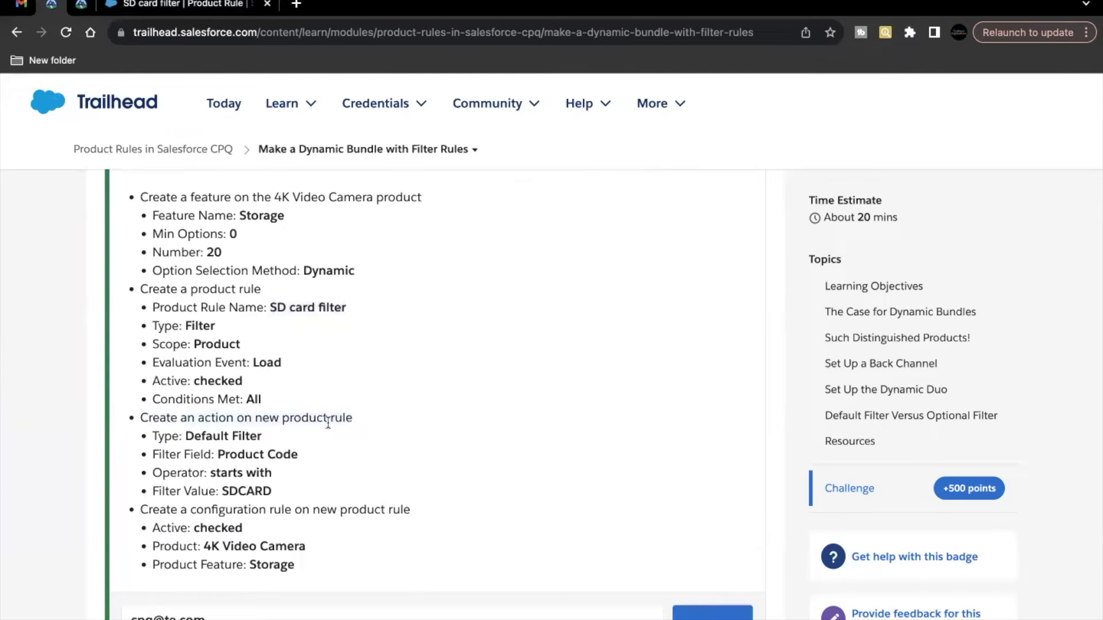
left_click_drag(183, 437, 297, 451)
left_click(238, 437)
left_click(295, 449)
double_click(228, 489)
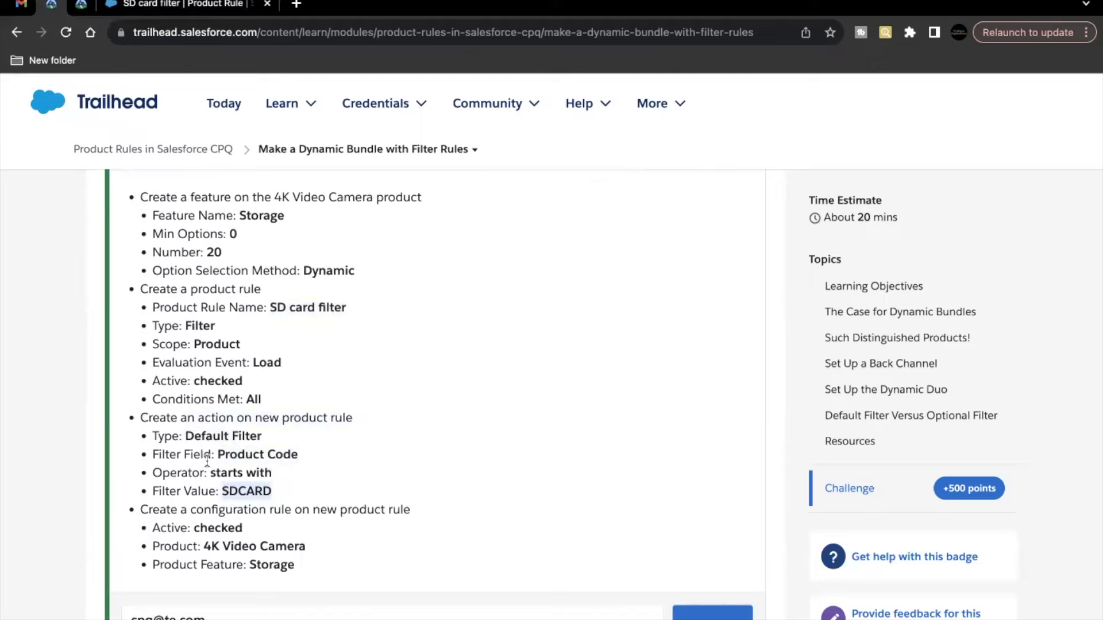
key("ctrl+Tab")
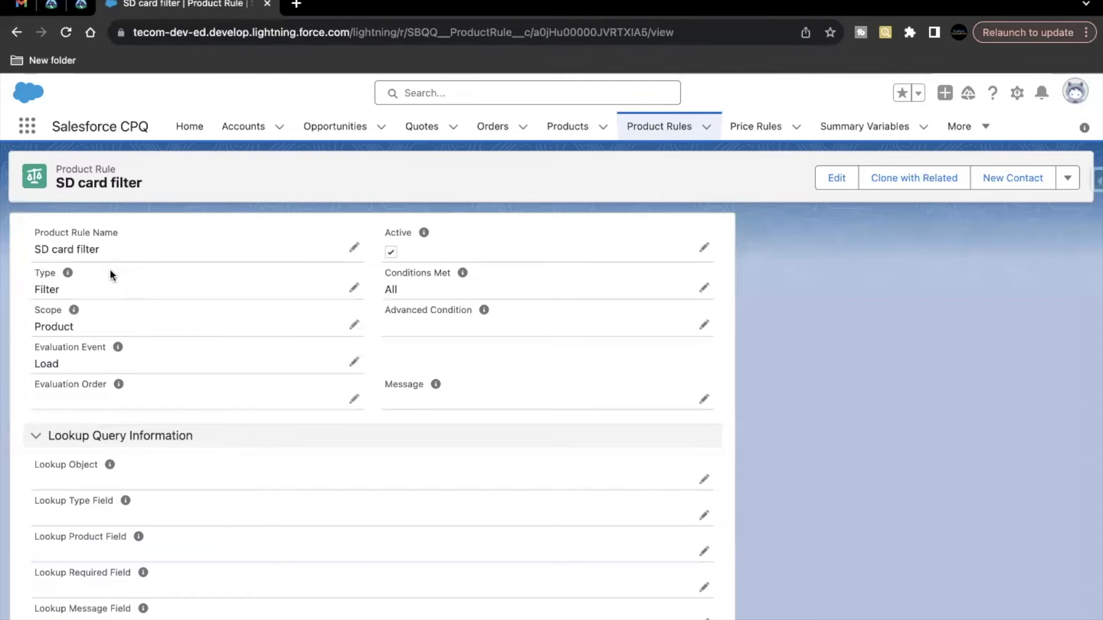
Step: Add a new Default Filter action to the SD card filter rule, filtering on Product Code
scroll(135, 526, "down", 4)
scroll(135, 526, "down", 3)
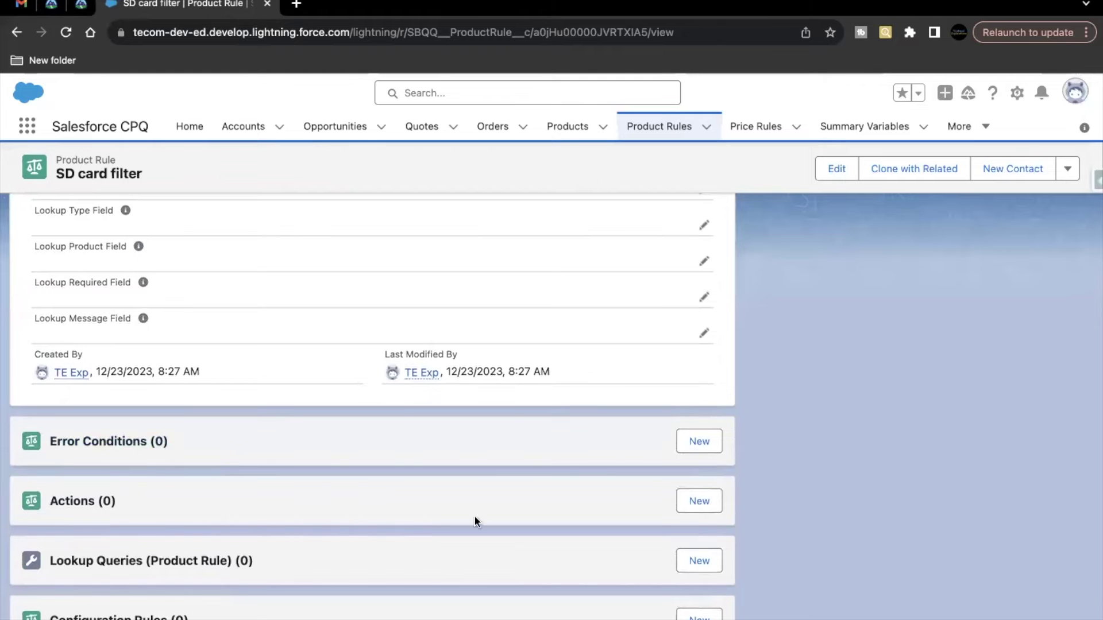
left_click(700, 502)
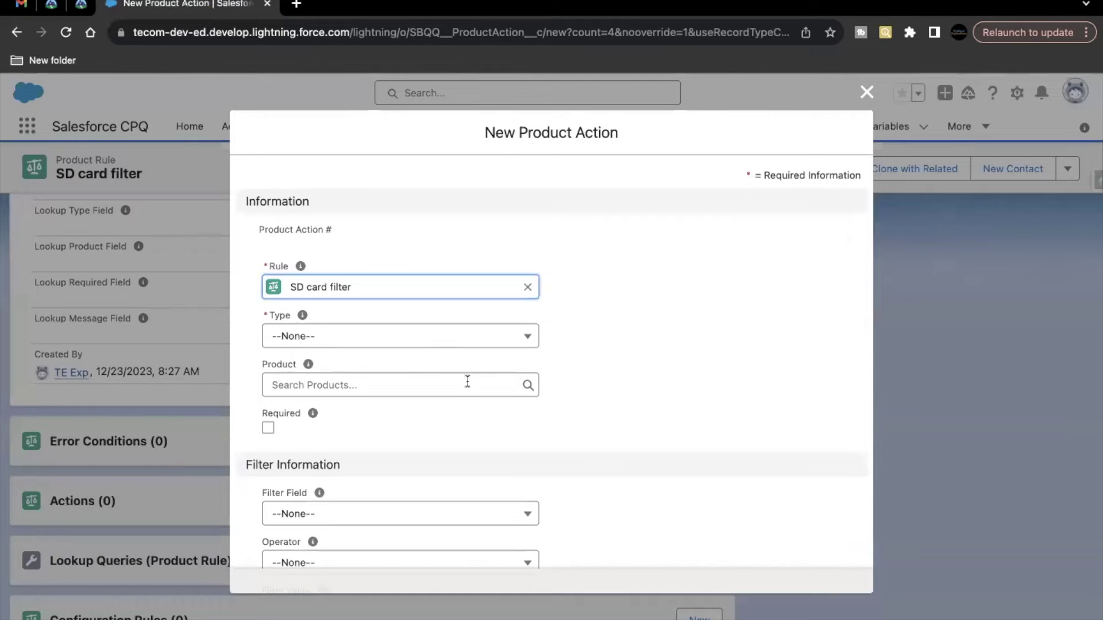
left_click(430, 340)
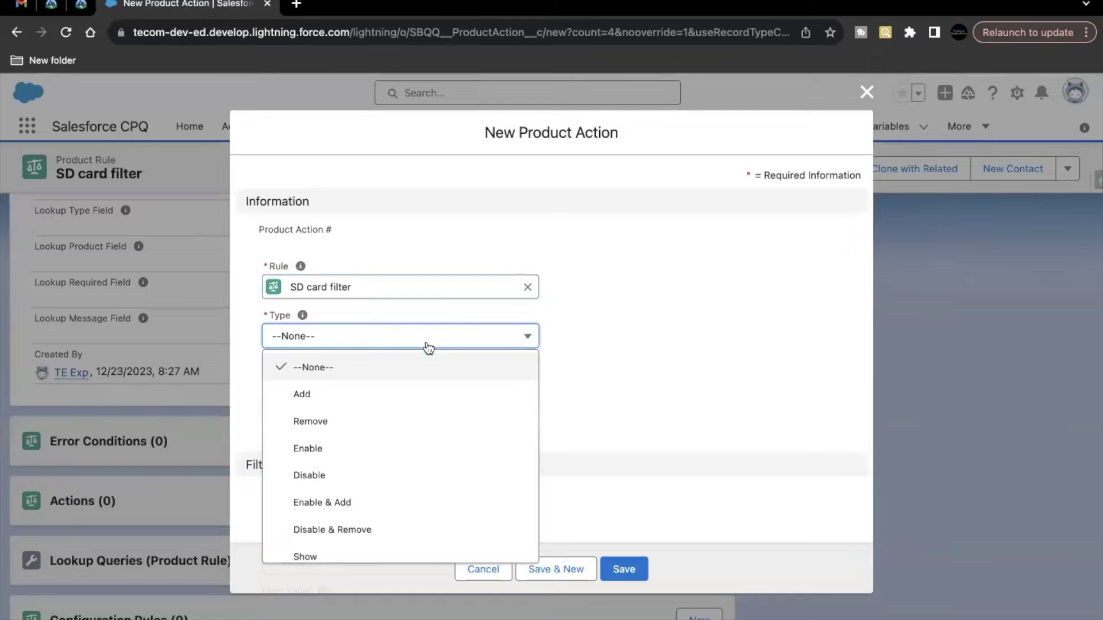
scroll(339, 489, "down", 3)
left_click(347, 518)
scroll(280, 447, "down", 2)
left_click(339, 420)
left_click(346, 473)
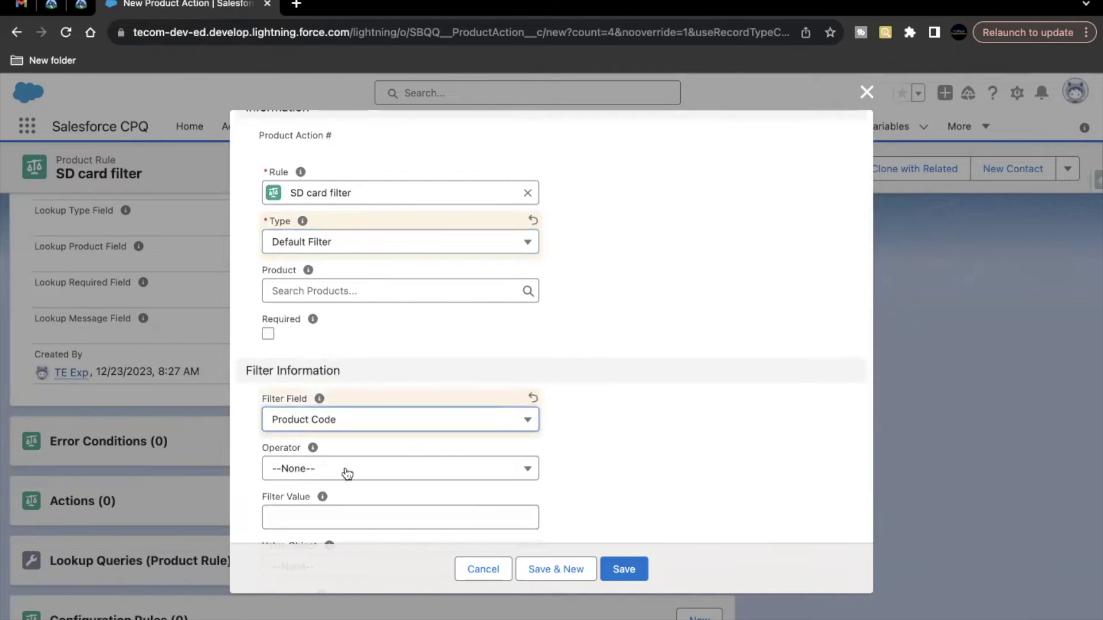
Step: Set the action's operator to 'starts with' and filter value SDCARD, then save it
scroll(346, 473, "down", 1)
left_click(349, 427)
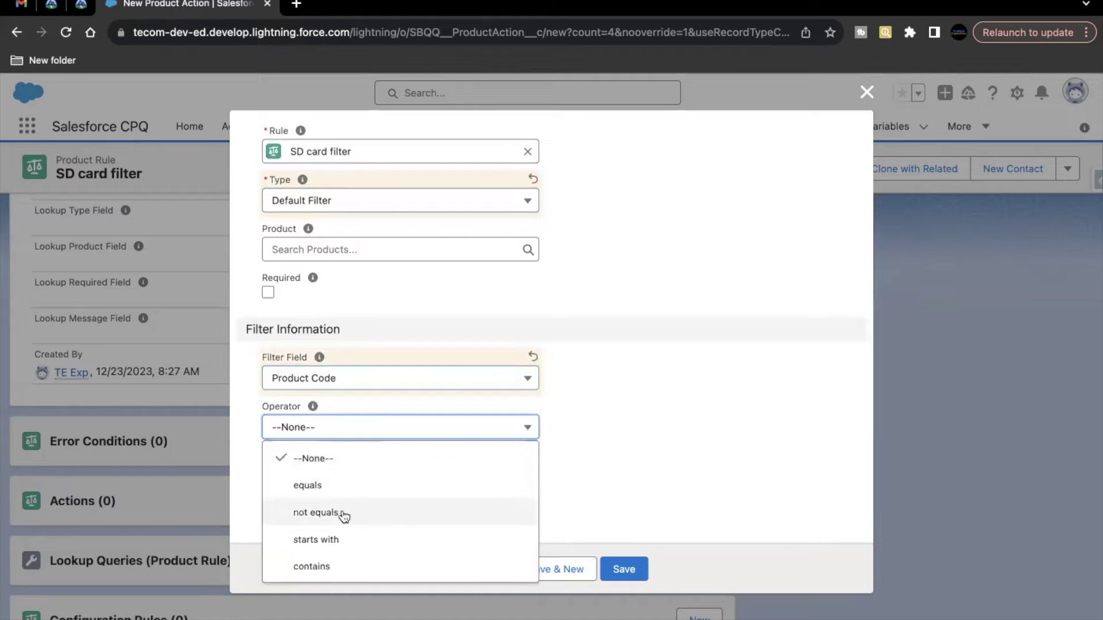
left_click(345, 542)
left_click(357, 484)
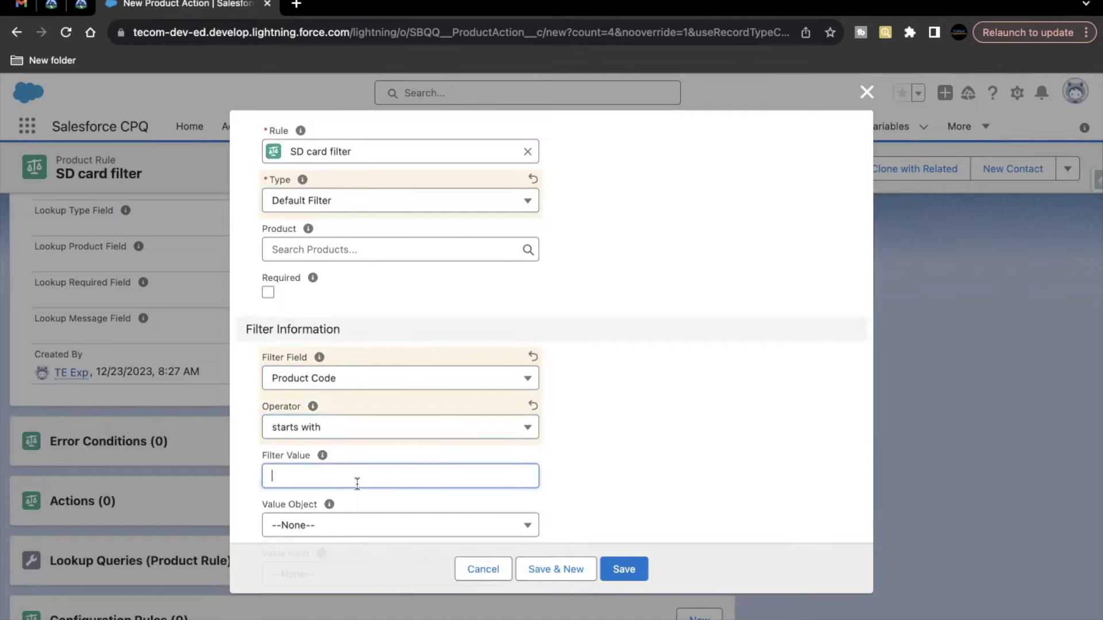
type("SDCARD")
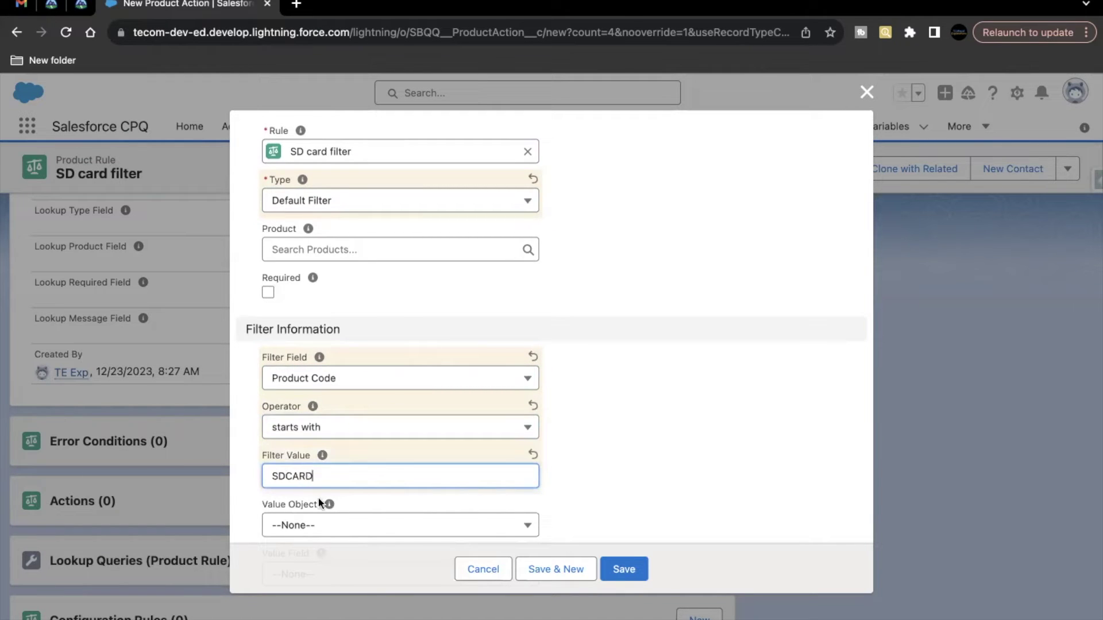
left_click(625, 568)
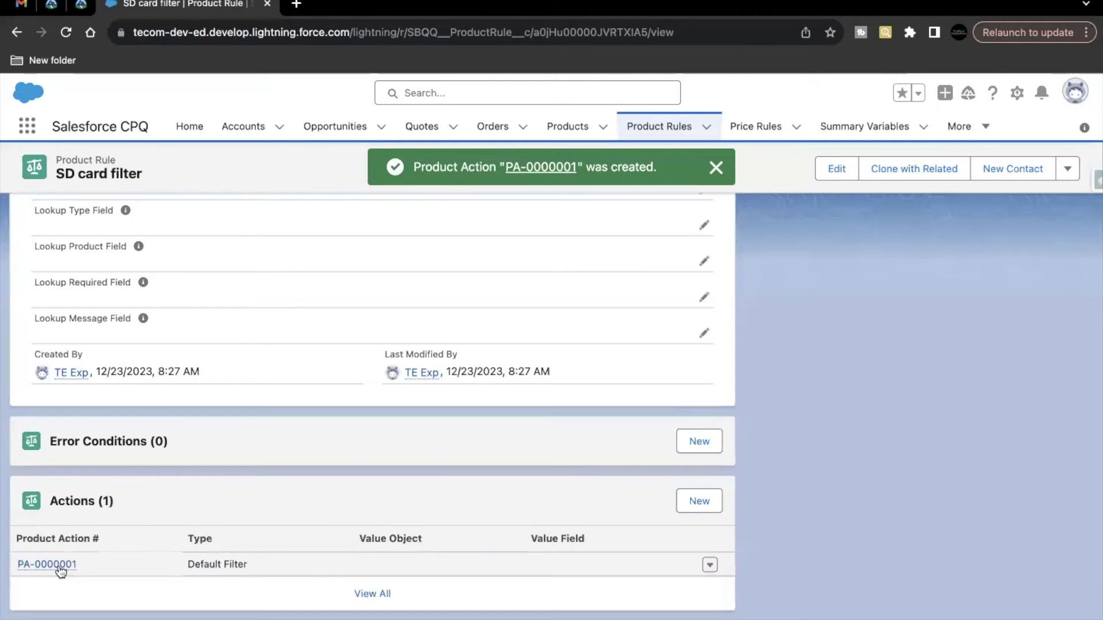
Step: Check action PA-0000001, then go back to the SD card filter rule and the Trailhead instructions
left_click(47, 565)
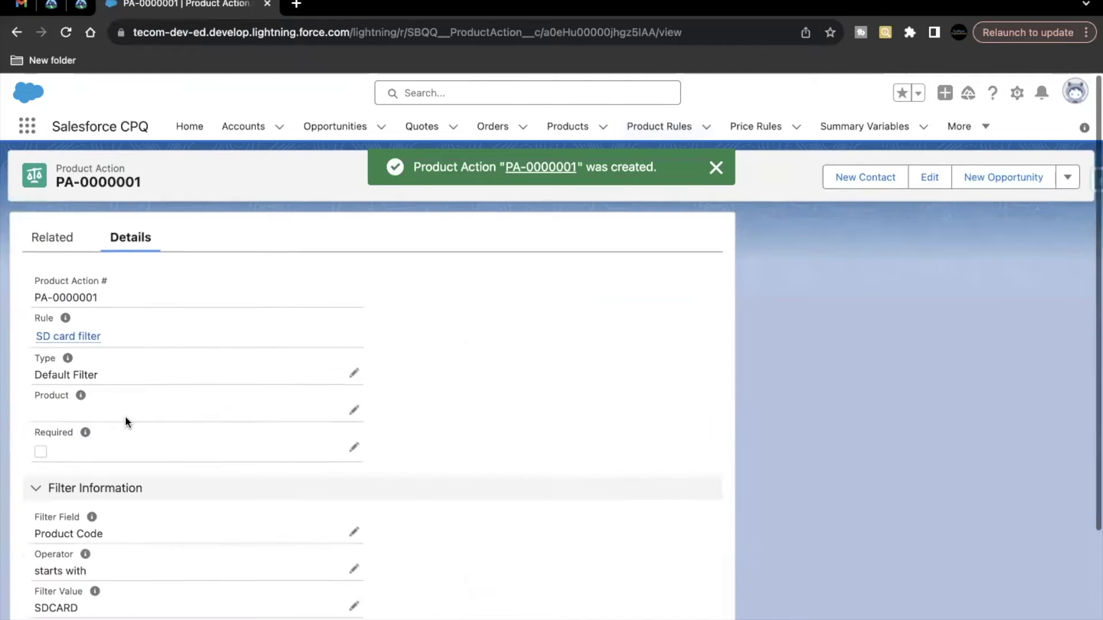
scroll(125, 415, "down", 2)
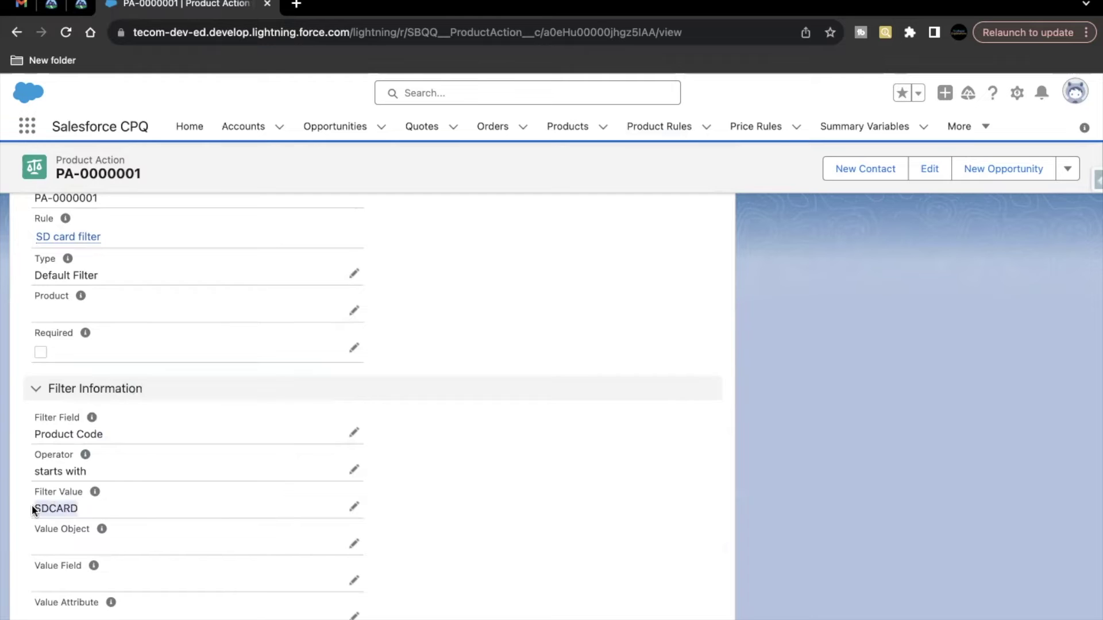
scroll(32, 505, "up", 2)
left_click(17, 32)
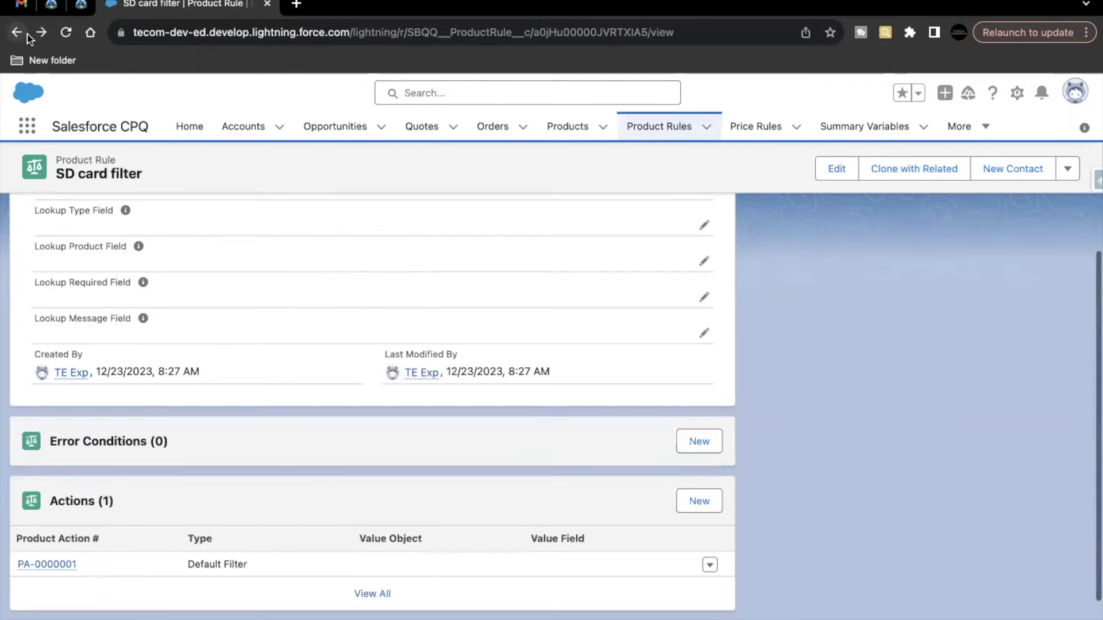
left_click(51, 7)
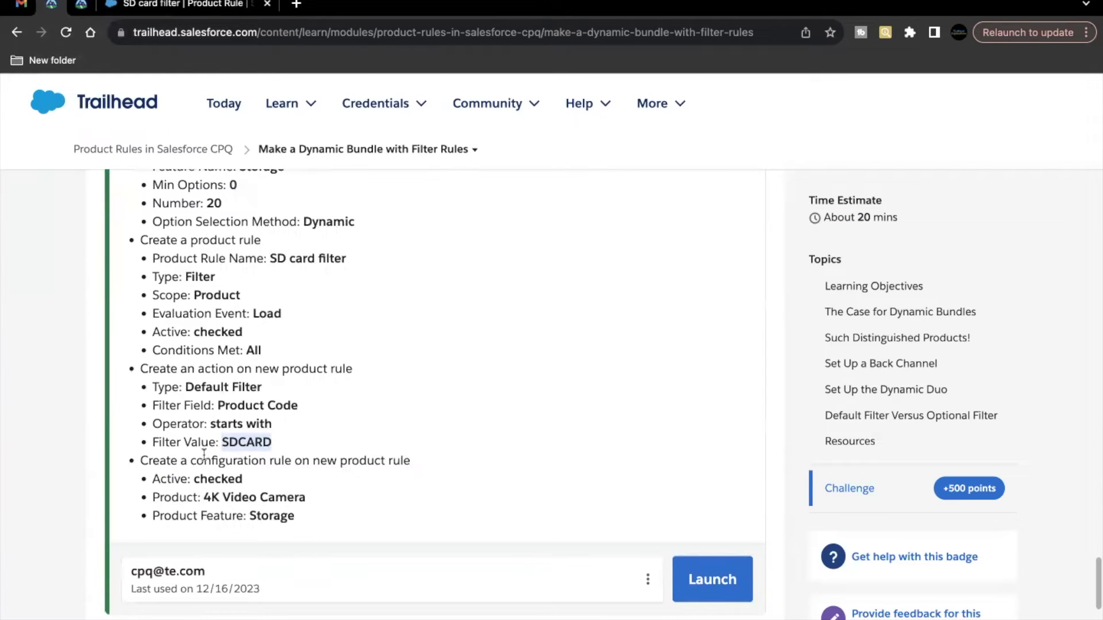
Step: Read the configuration rule requirements (4K Video Camera, Storage feature), then return to the SD card filter rule
left_click_drag(192, 460, 272, 460)
left_click(232, 479)
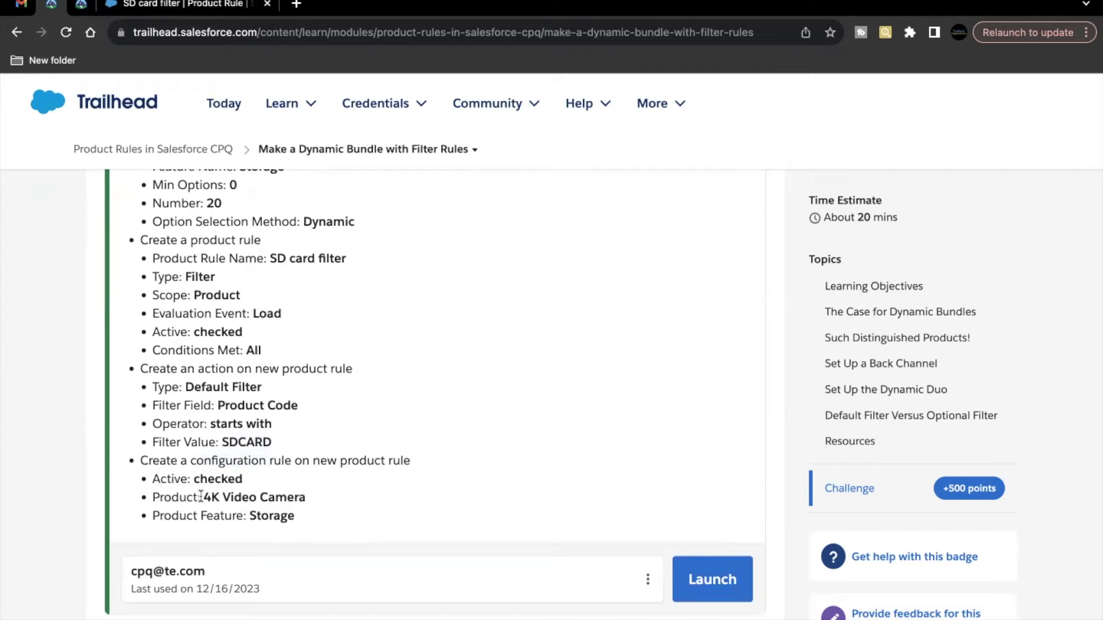
left_click_drag(204, 496, 305, 489)
left_click(288, 494)
double_click(270, 517)
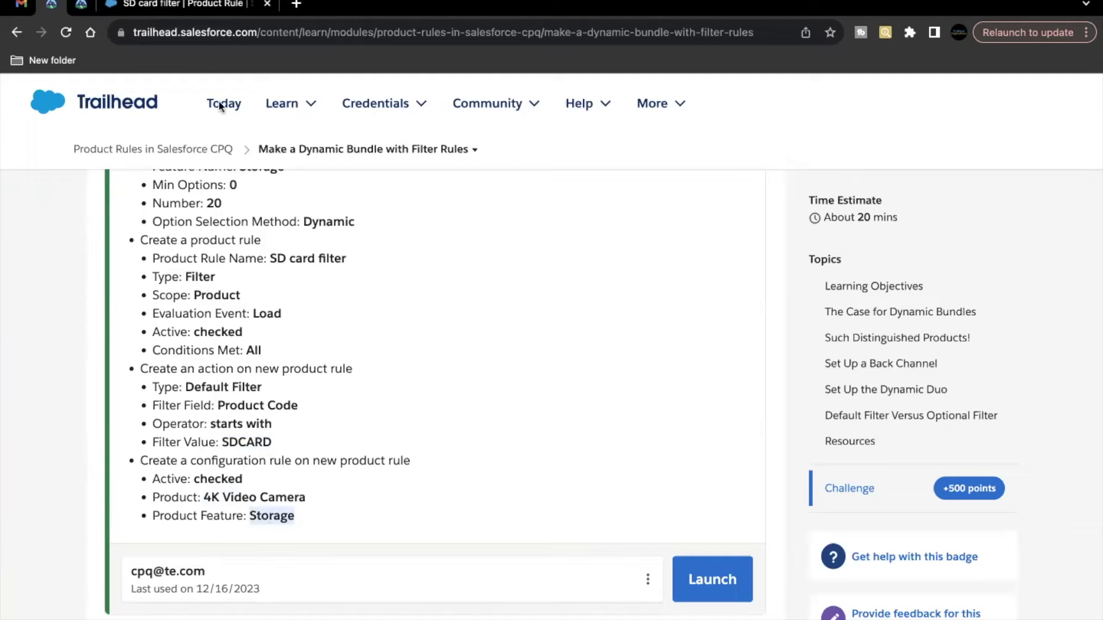
left_click(193, 10)
scroll(370, 445, "down", 2)
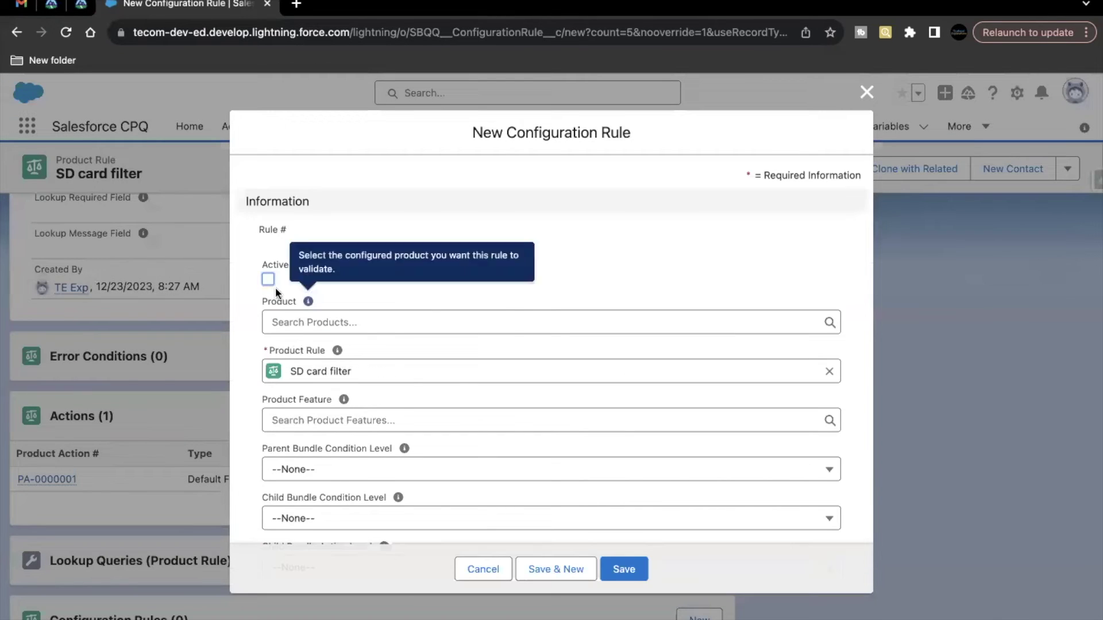
Step: Save an active configuration rule with product 4K Video Camera and product feature Storage
left_click(267, 280)
left_click(307, 320)
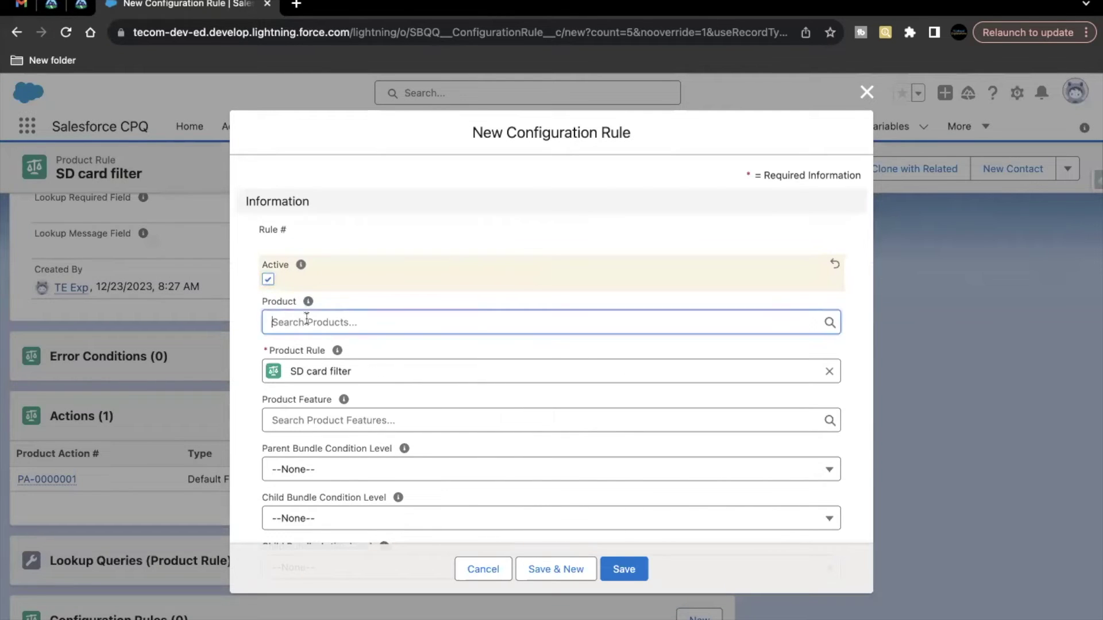
left_click(320, 372)
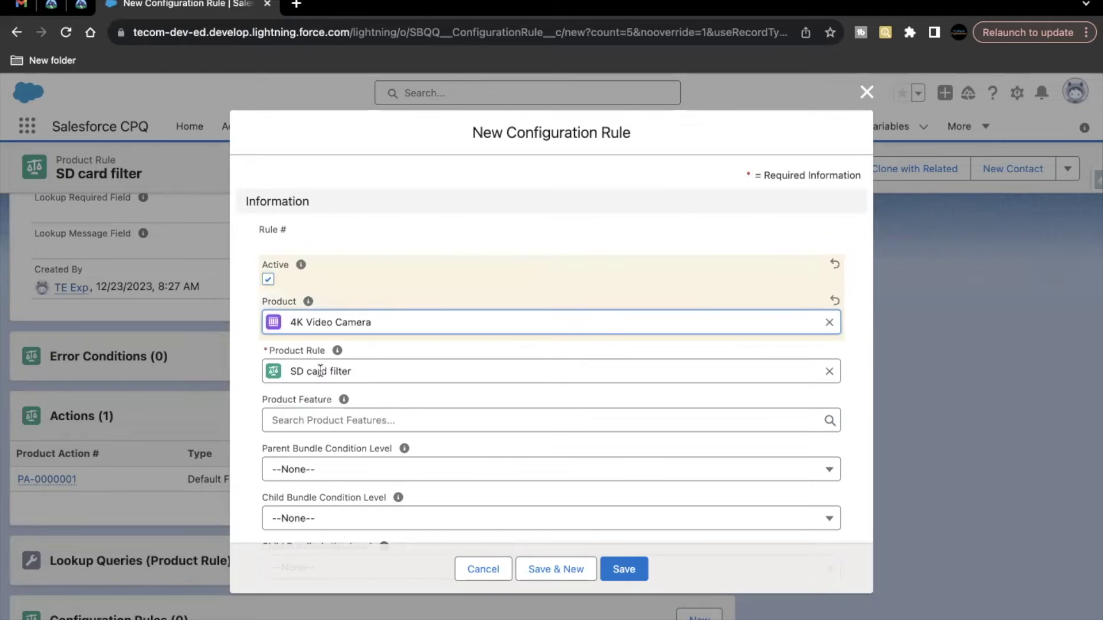
scroll(335, 394, "down", 1)
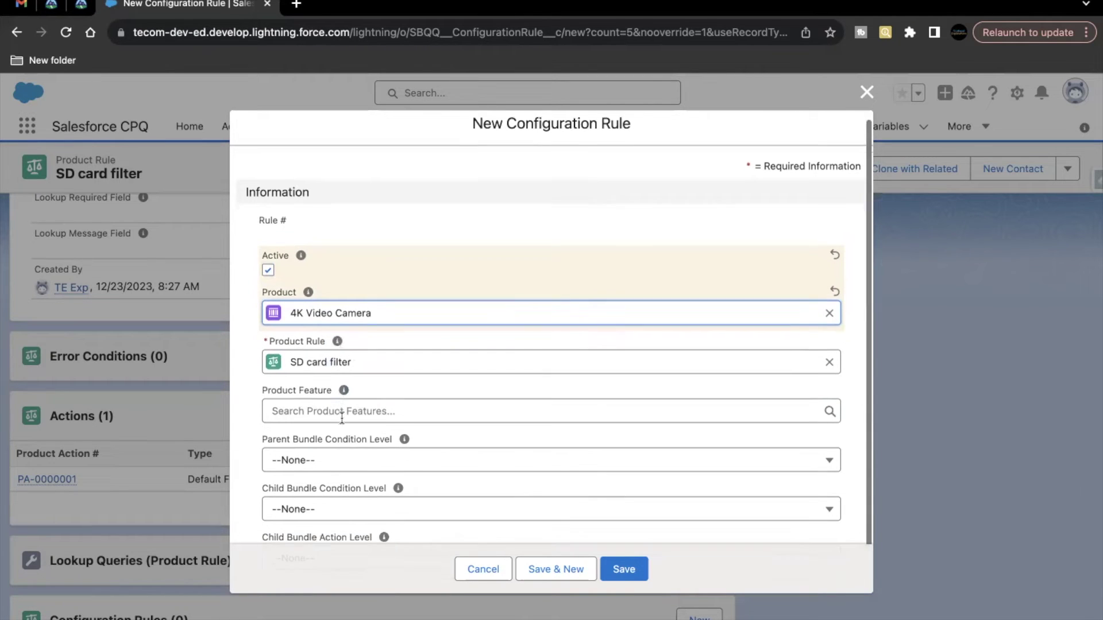
left_click(333, 395)
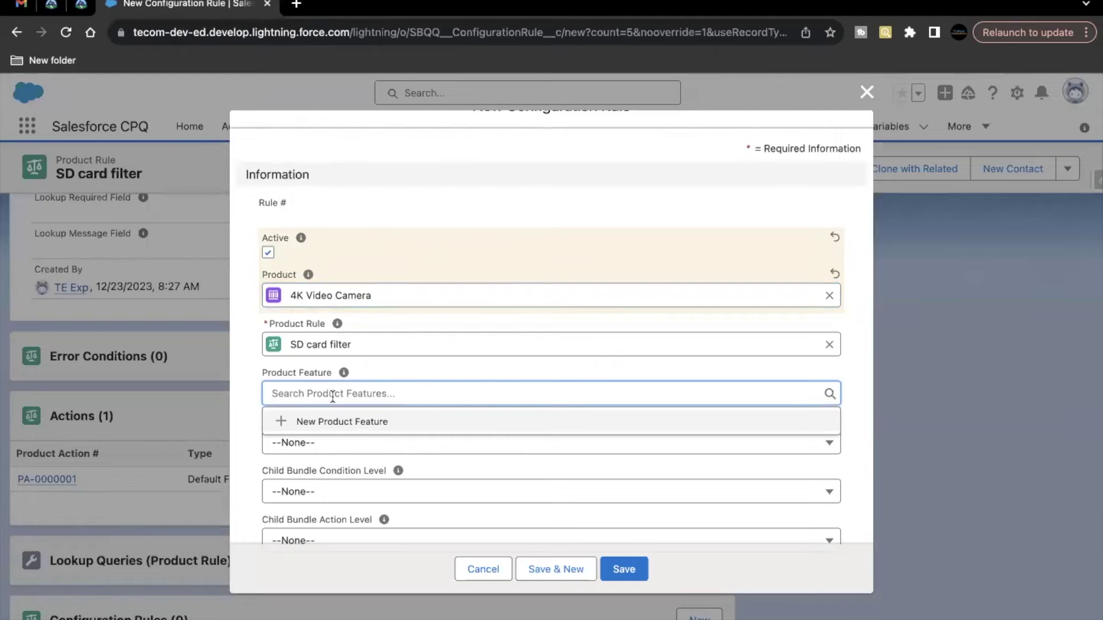
type("Storage")
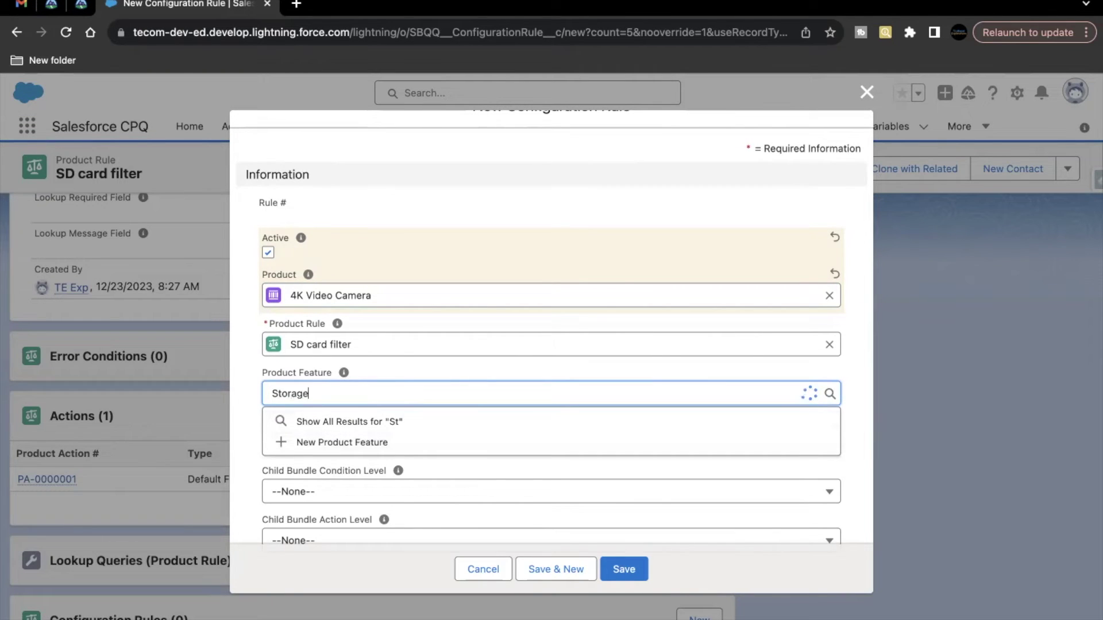
left_click(332, 444)
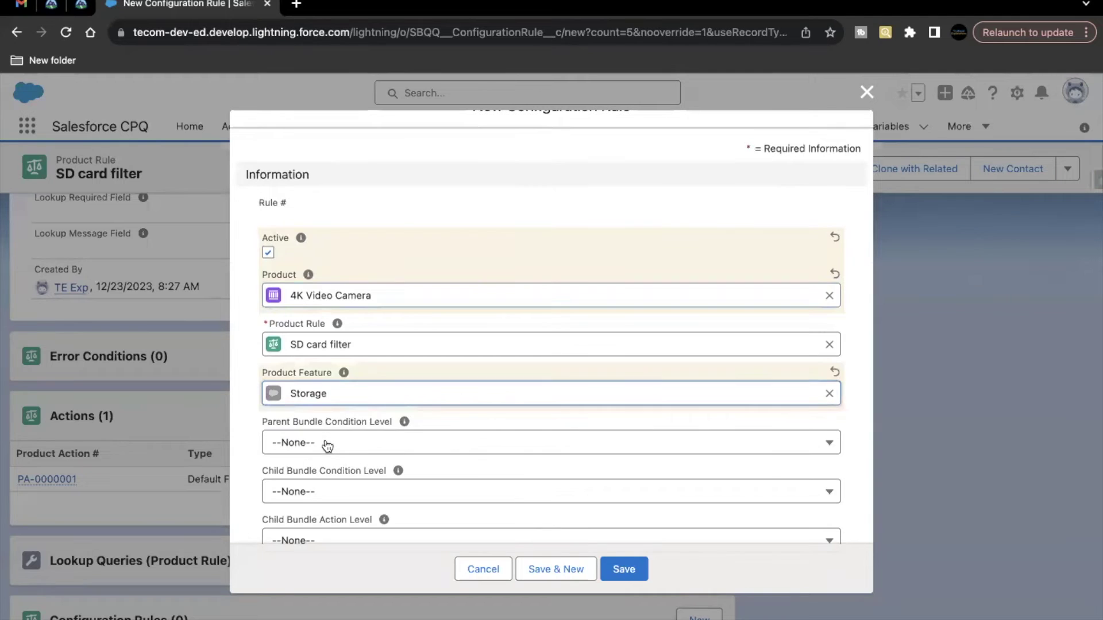
scroll(420, 423, "down", 1)
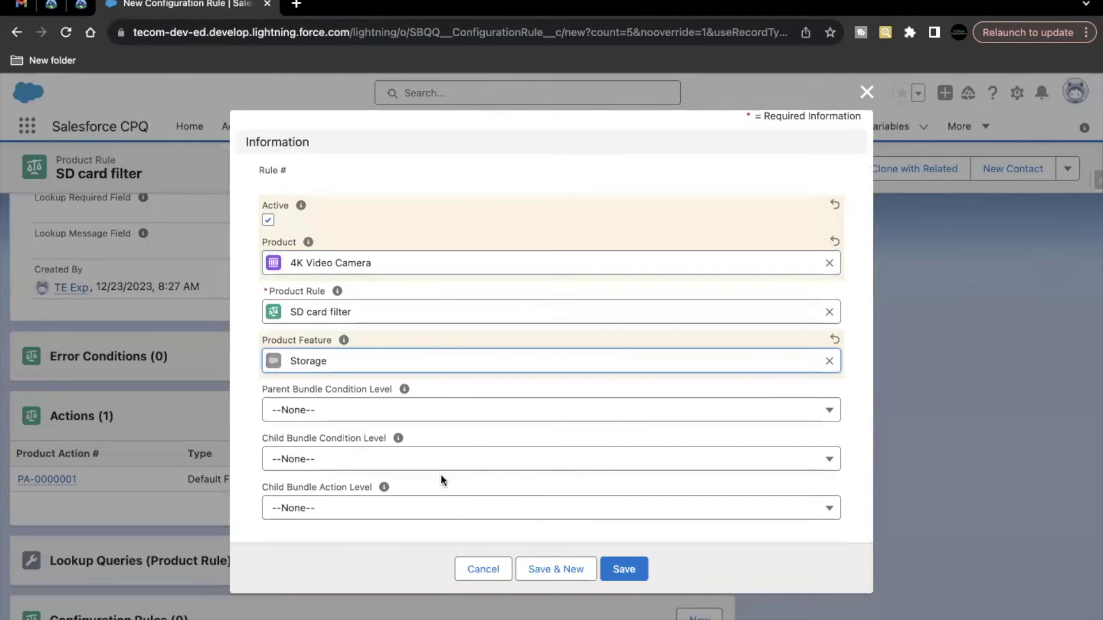
left_click(627, 568)
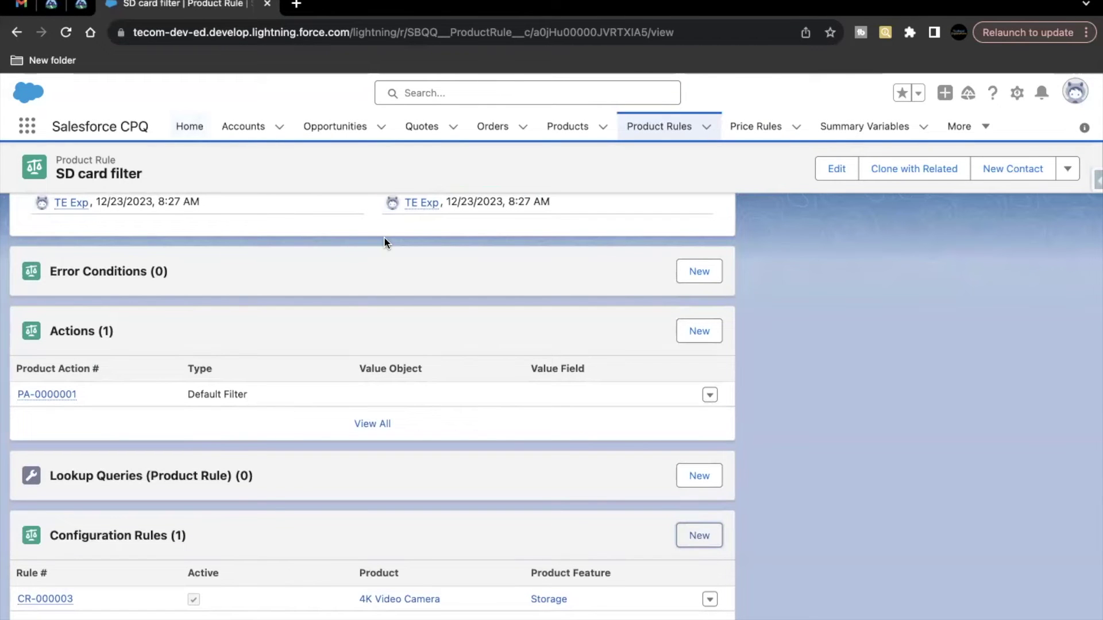
left_click(421, 136)
Step: Open quote Q-00040 and add the 4K Video Camera (4KVIDEOCAM) product
left_click(117, 267)
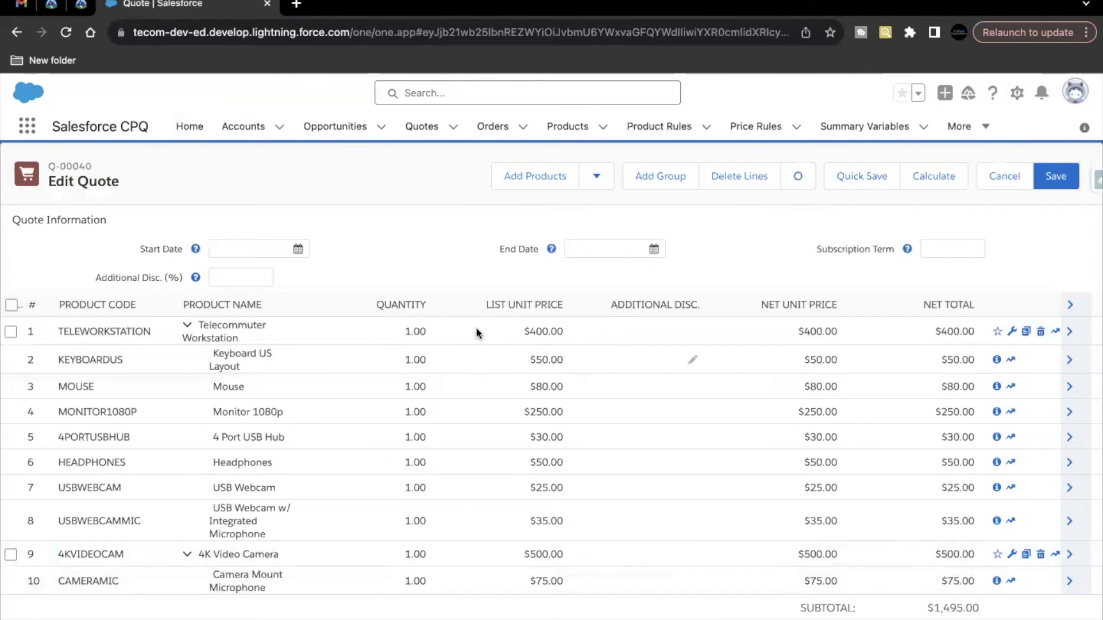
left_click(535, 176)
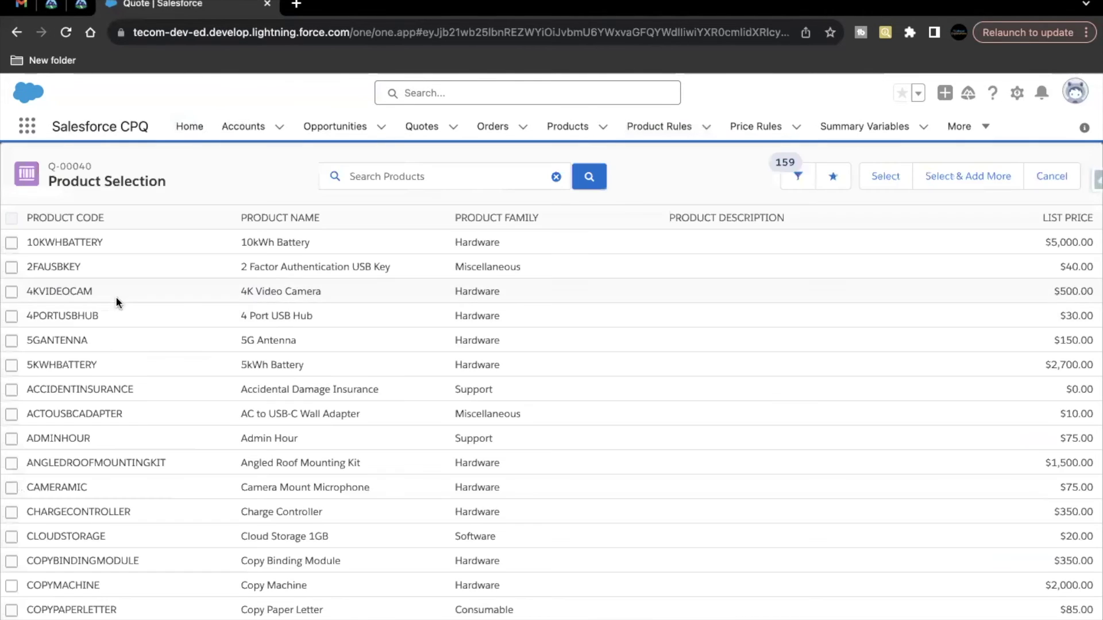
left_click(12, 293)
left_click(886, 176)
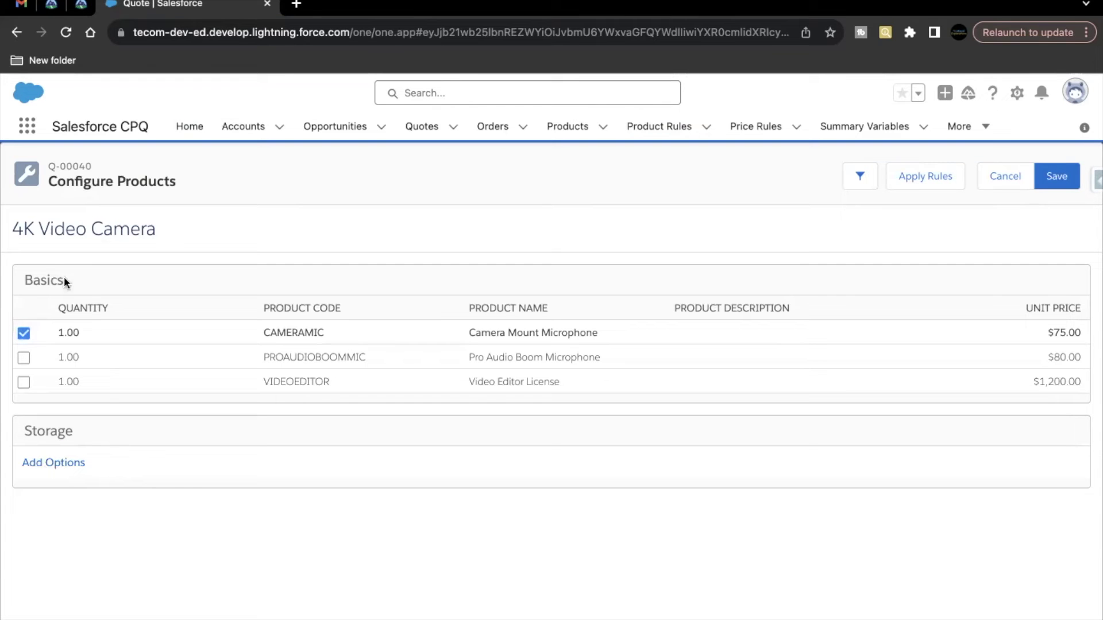
Step: Open the 4K Video Camera product's related lists in a new tab, then return to the quote
left_click_drag(63, 280, 23, 279)
right_click(569, 133)
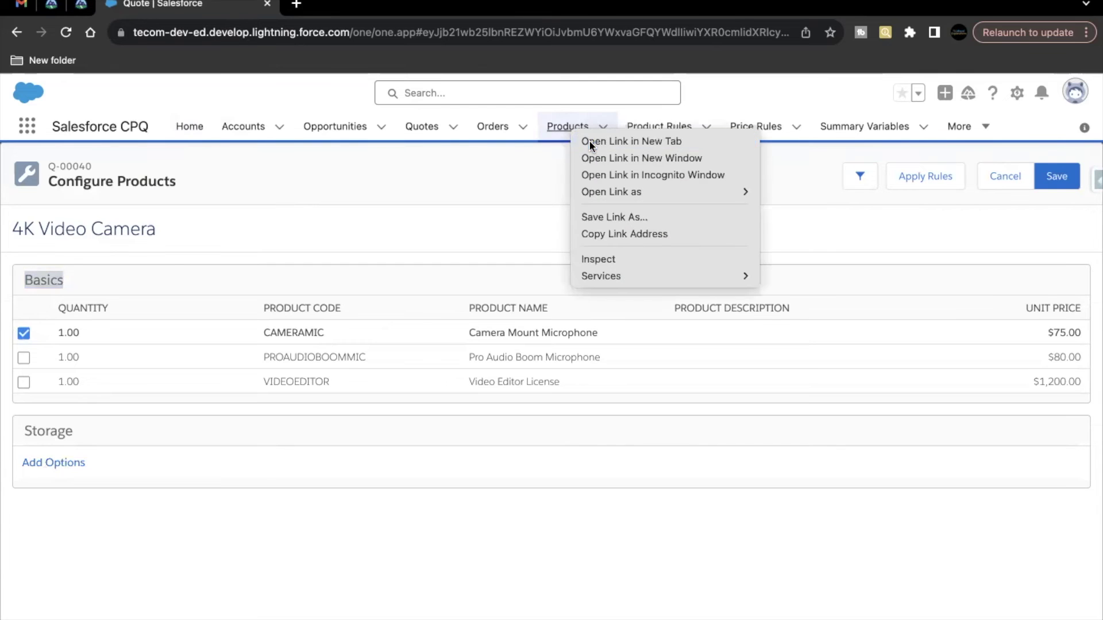
left_click(592, 140)
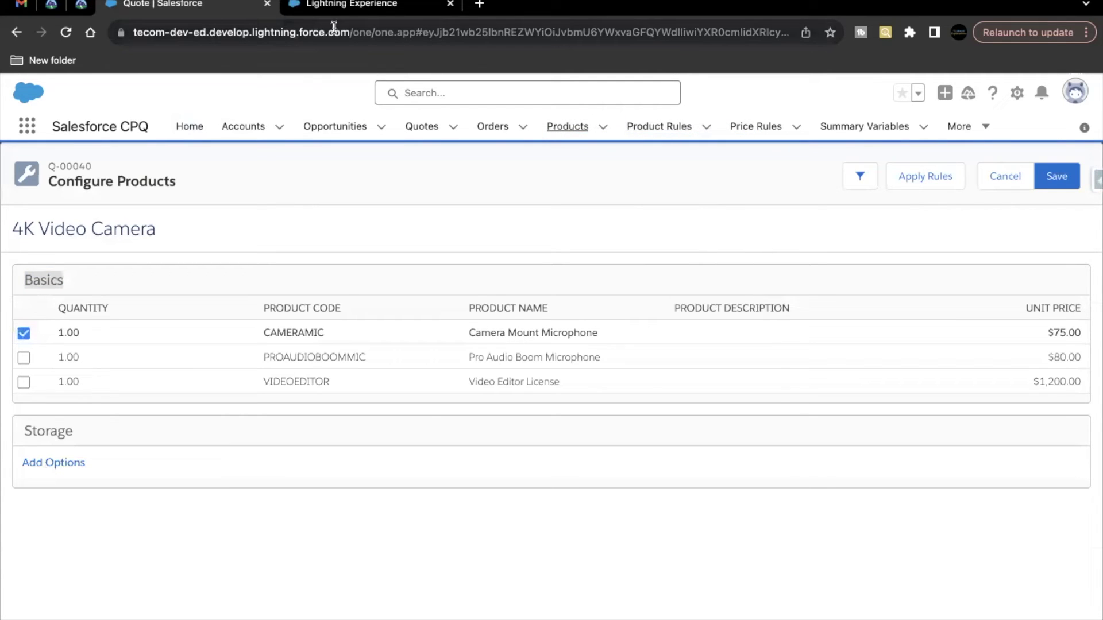
key("ctrl+Tab")
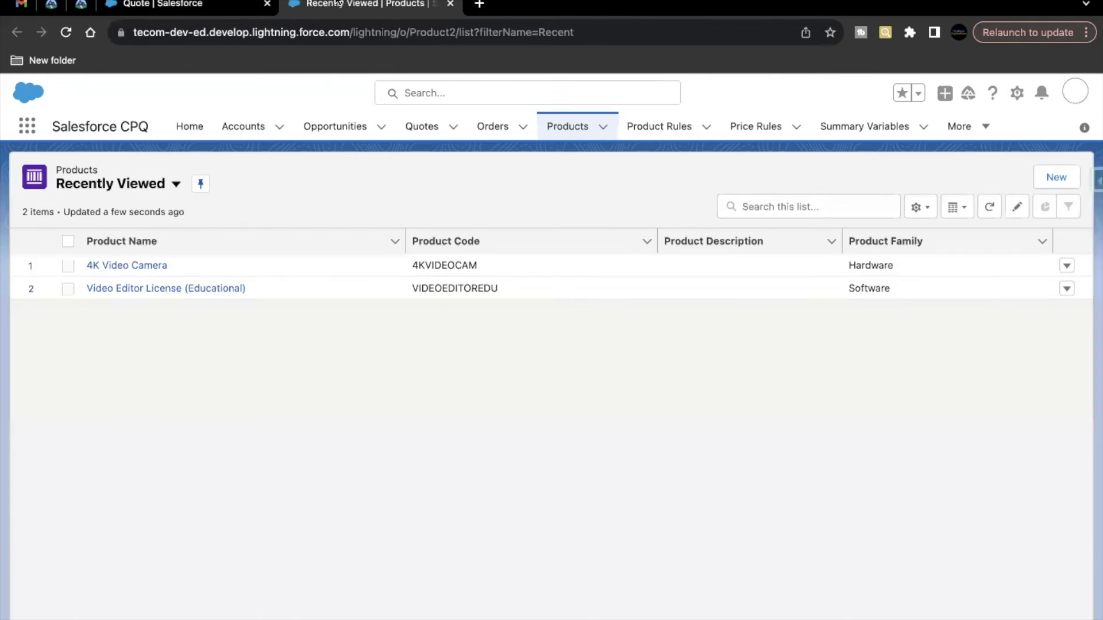
left_click(107, 268)
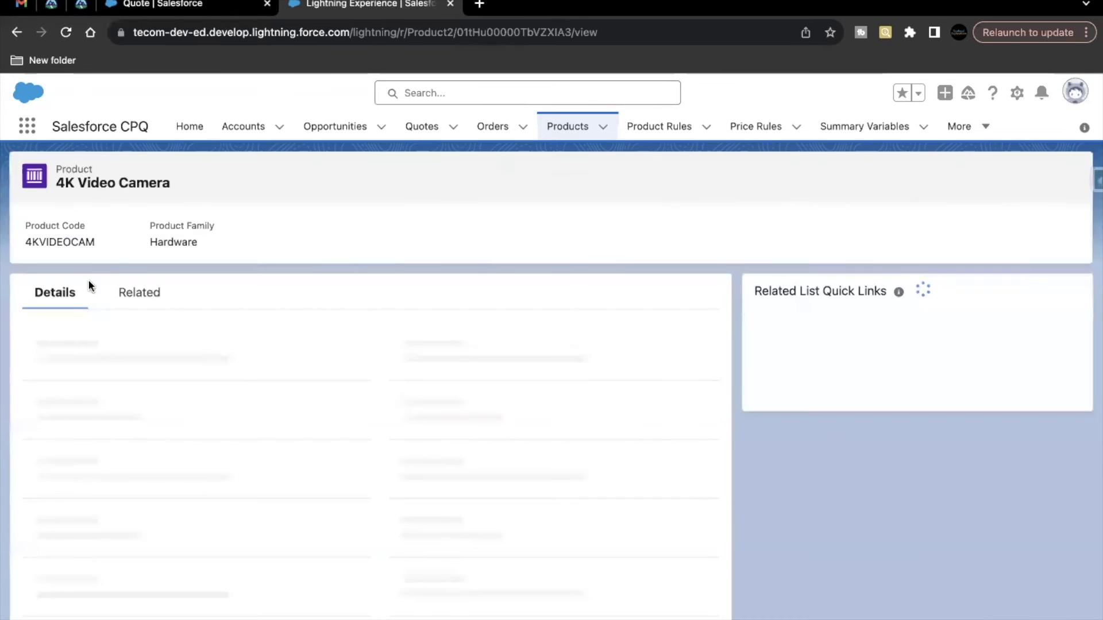
left_click(139, 294)
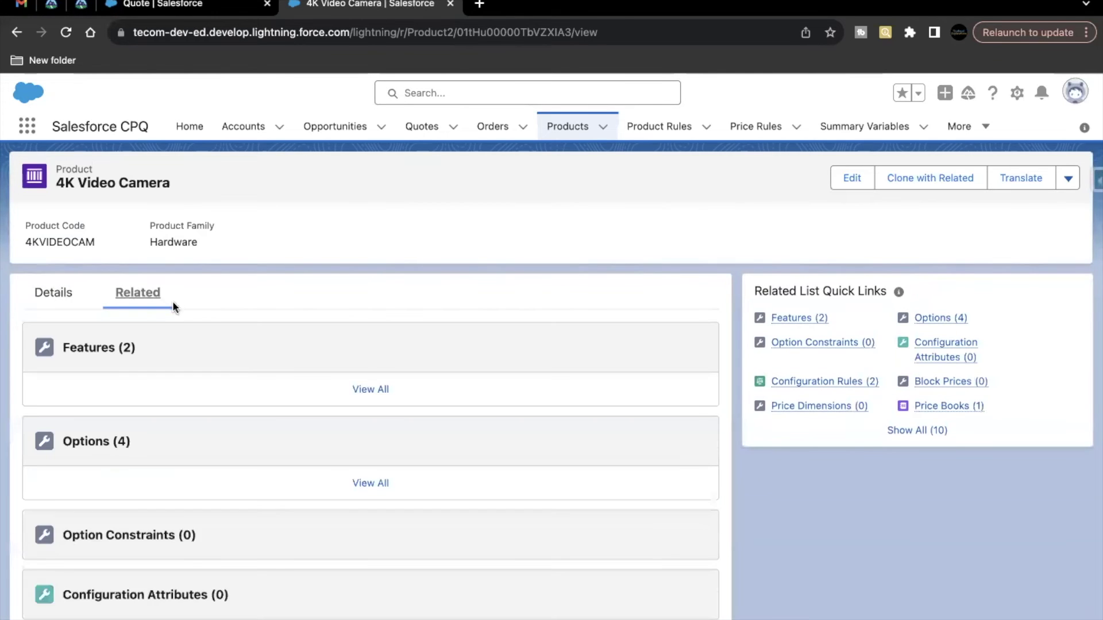
left_click(168, 6)
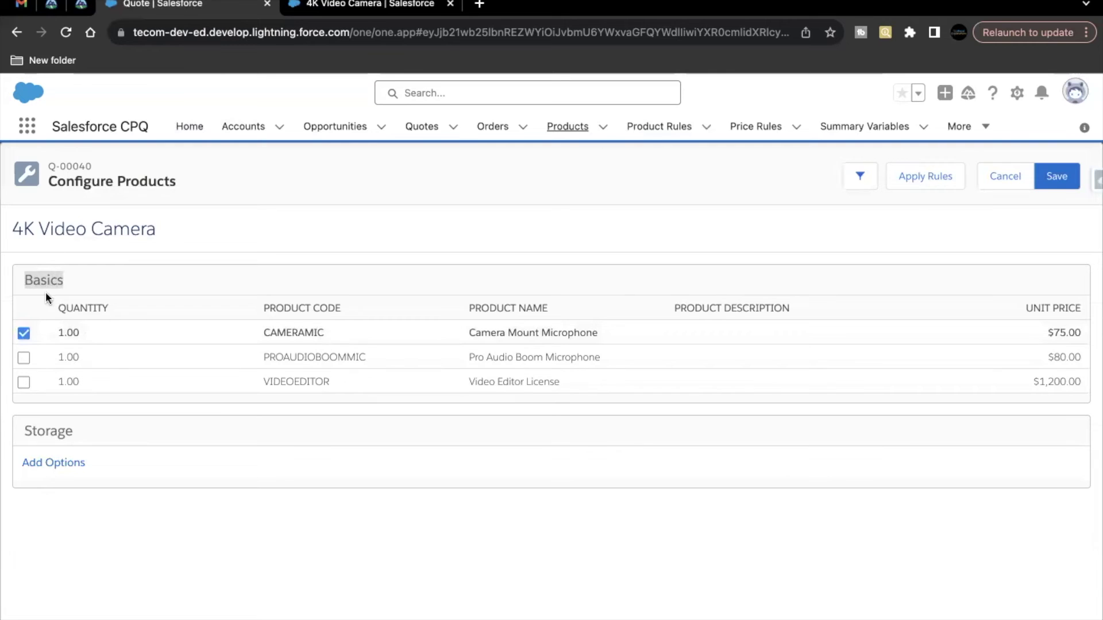
Step: Add SDCARD256GB and SDCARD1TB to the 4K Video Camera's Storage feature
left_click_drag(19, 435, 66, 435)
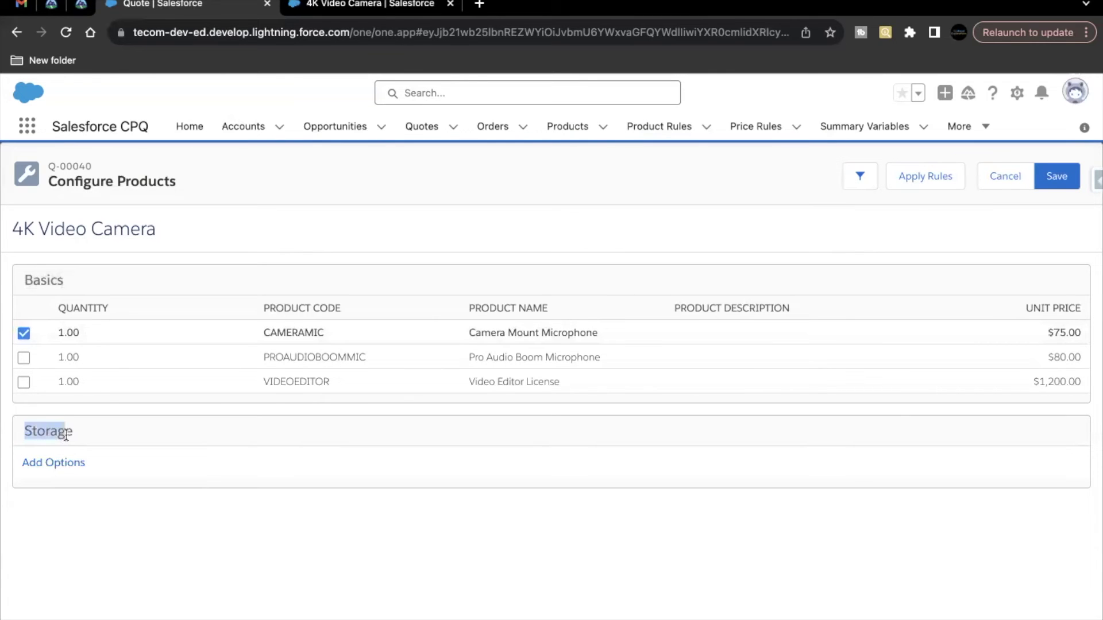
left_click(65, 463)
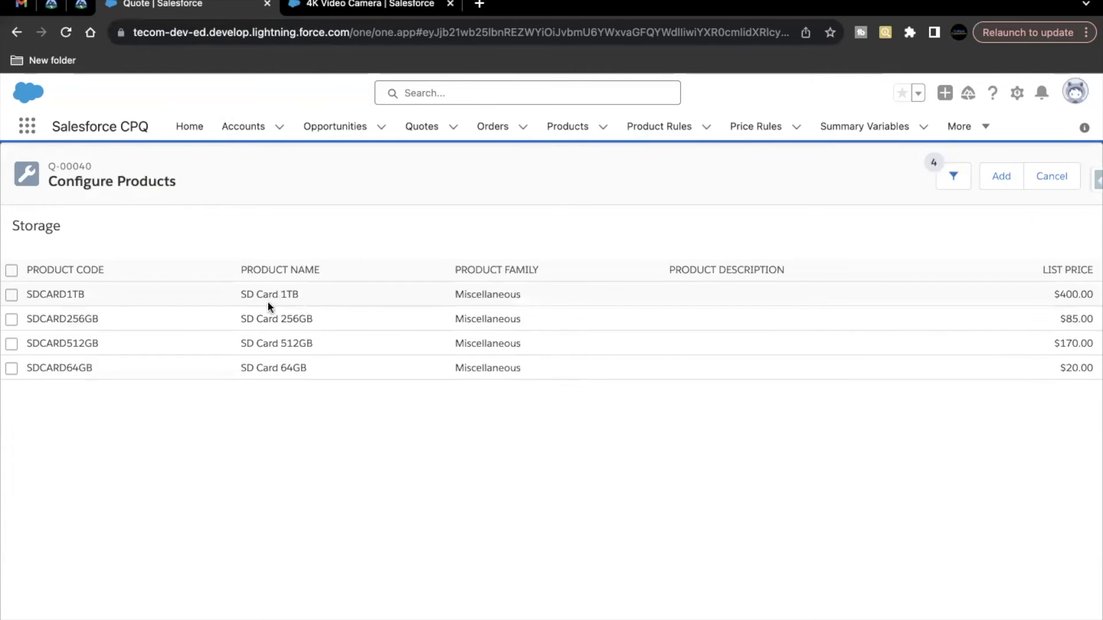
left_click_drag(26, 294, 67, 343)
left_click(67, 319)
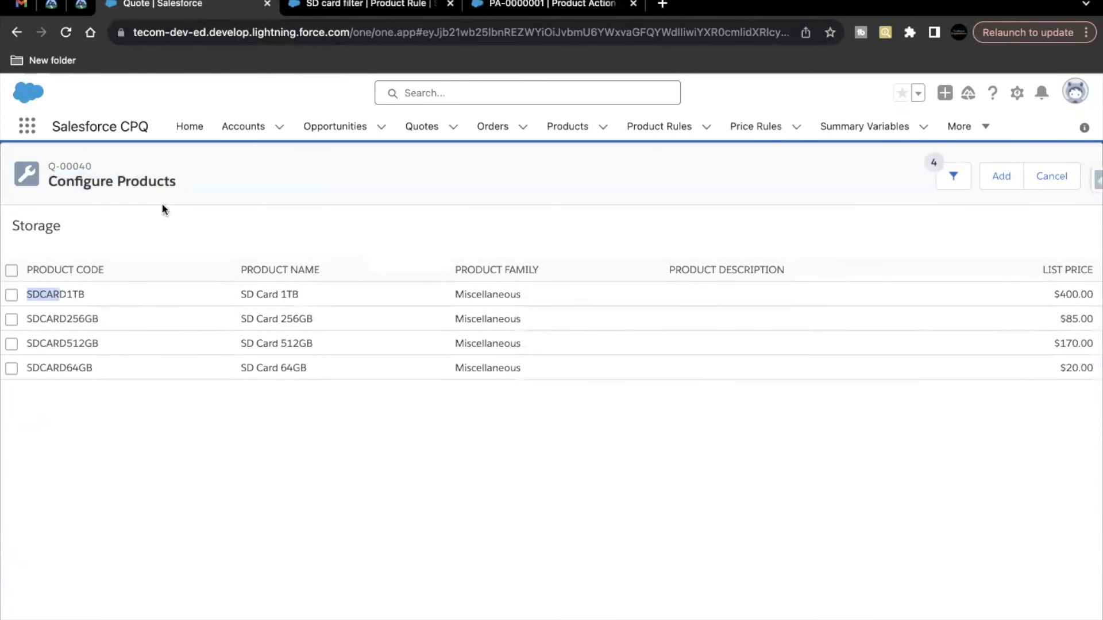
left_click(12, 296)
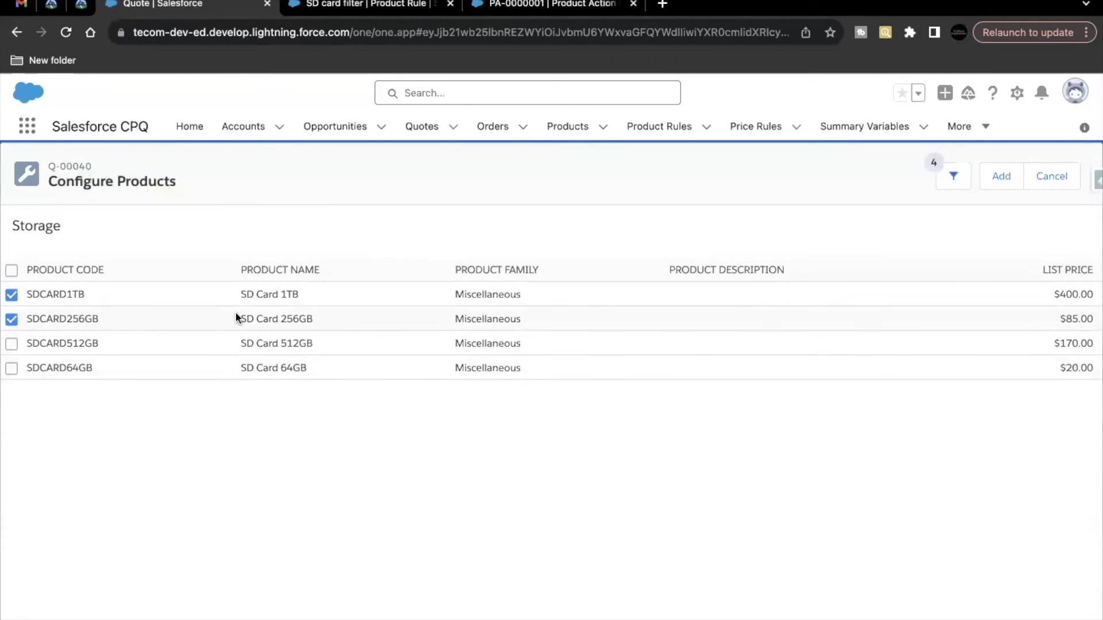
left_click(999, 178)
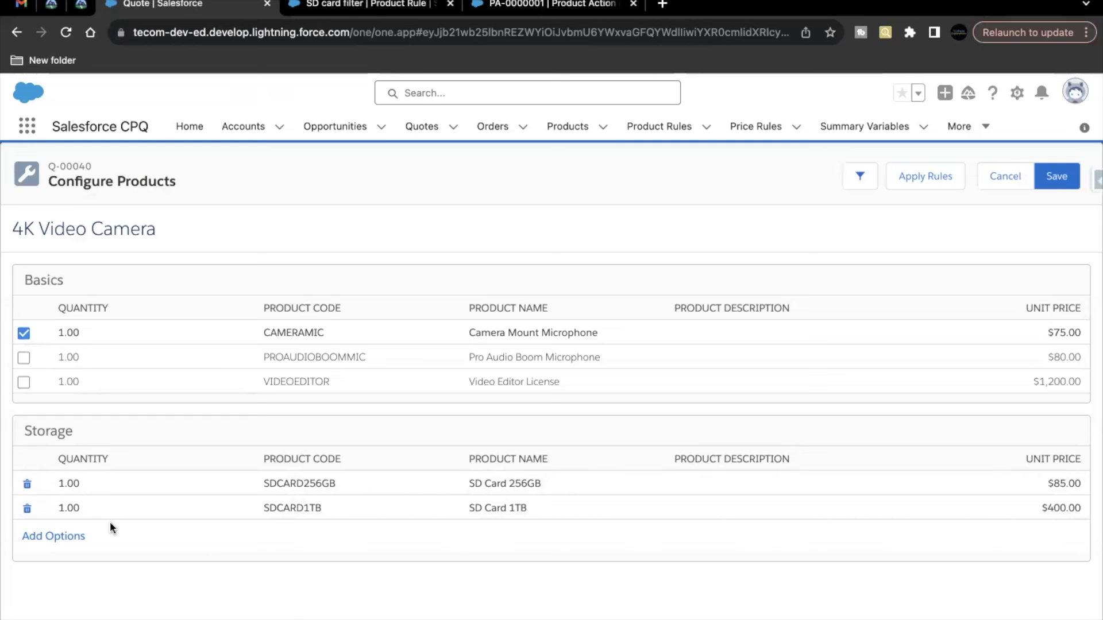
Step: Verify Storage offers only SD cards, then save the 4K Video Camera bundle configuration
left_click(71, 538)
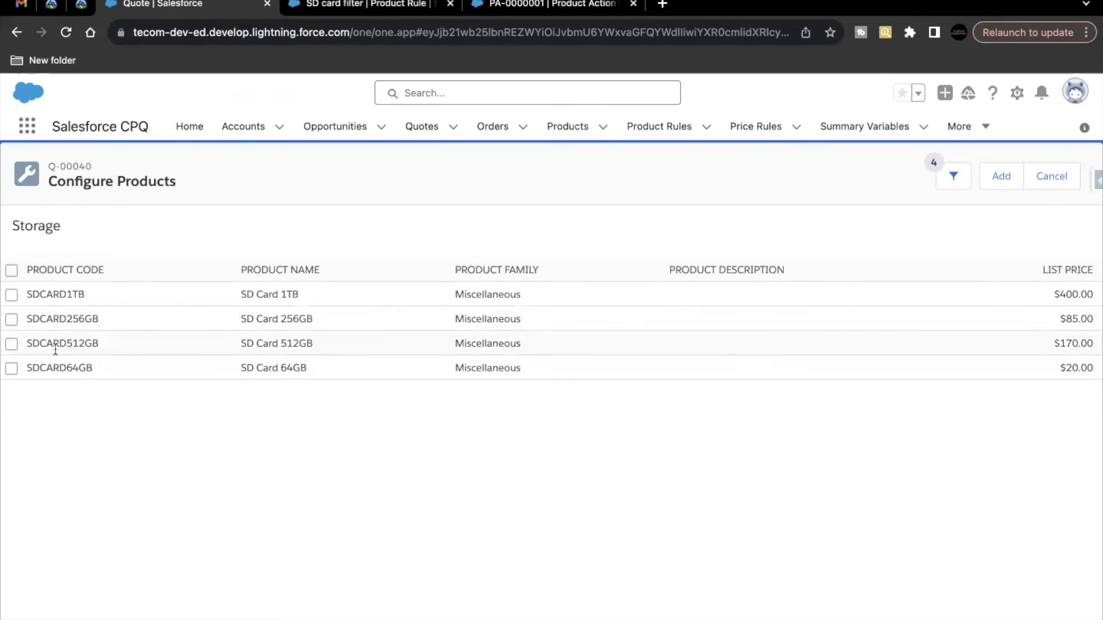
left_click(12, 33)
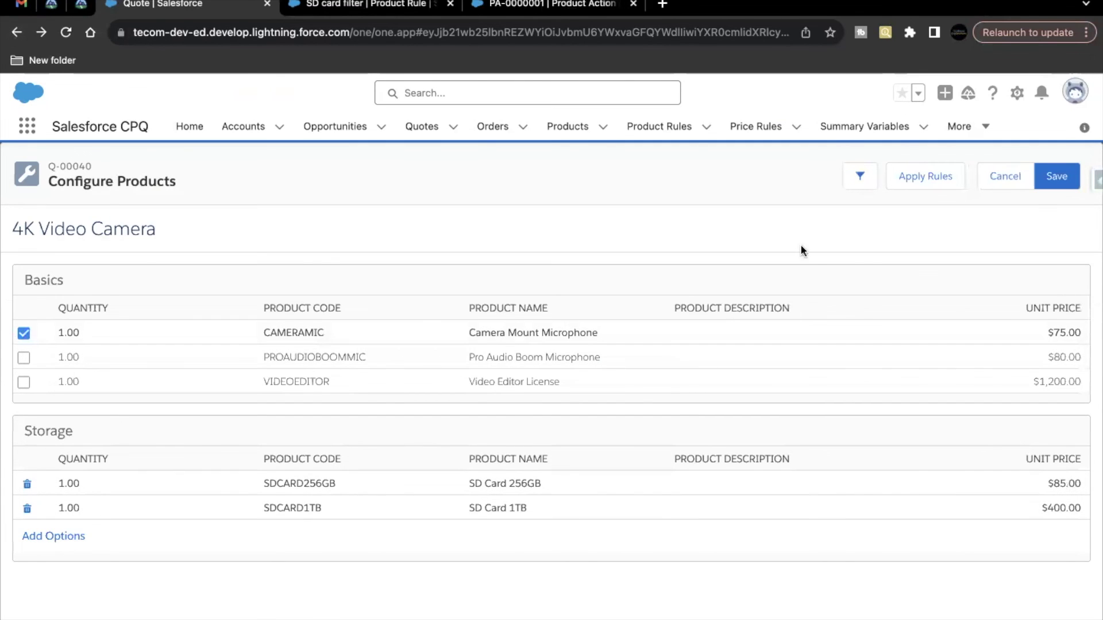
left_click(1060, 189)
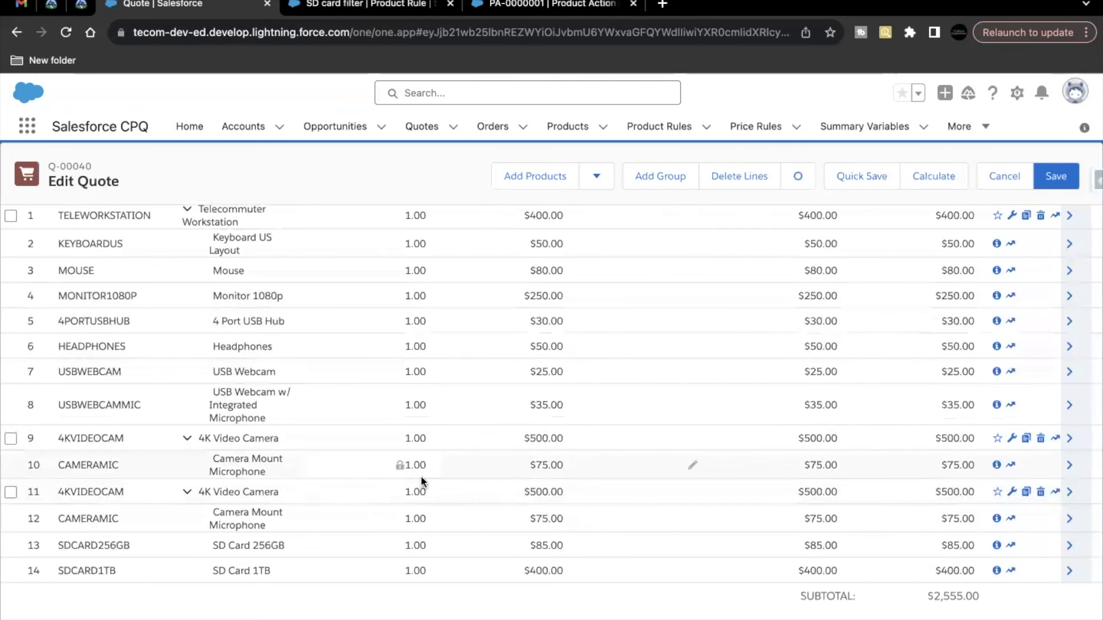
Step: Save quote Q-00040 and return to the Trailhead challenge page
left_click(1056, 183)
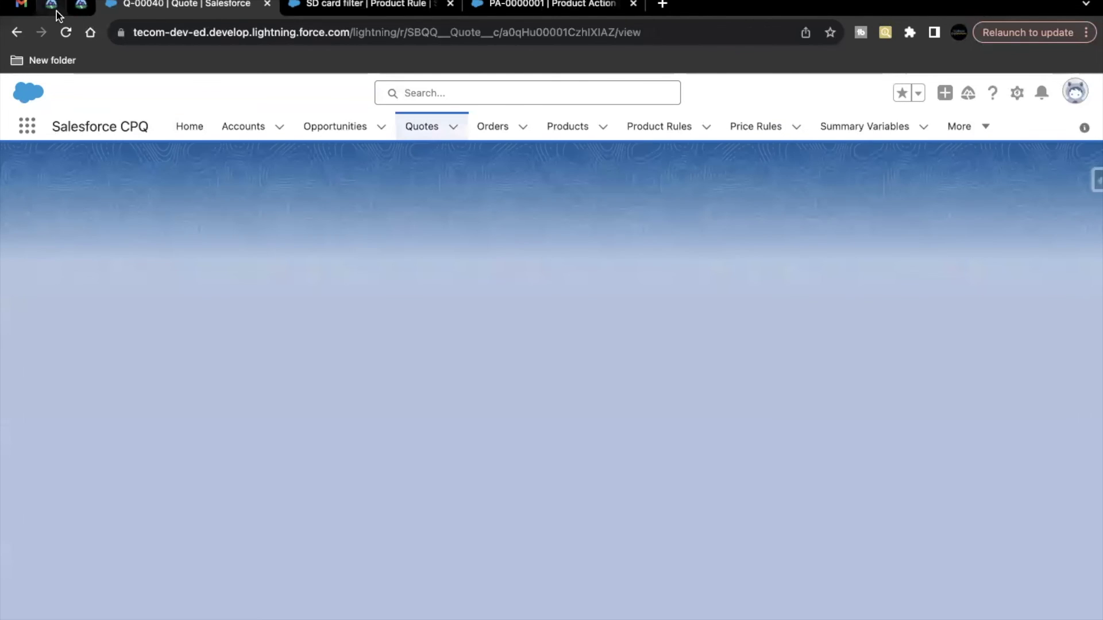
left_click(56, 8)
left_click(310, 395)
Step: Check the Product Rules challenge to earn the 500 points
left_click(272, 568)
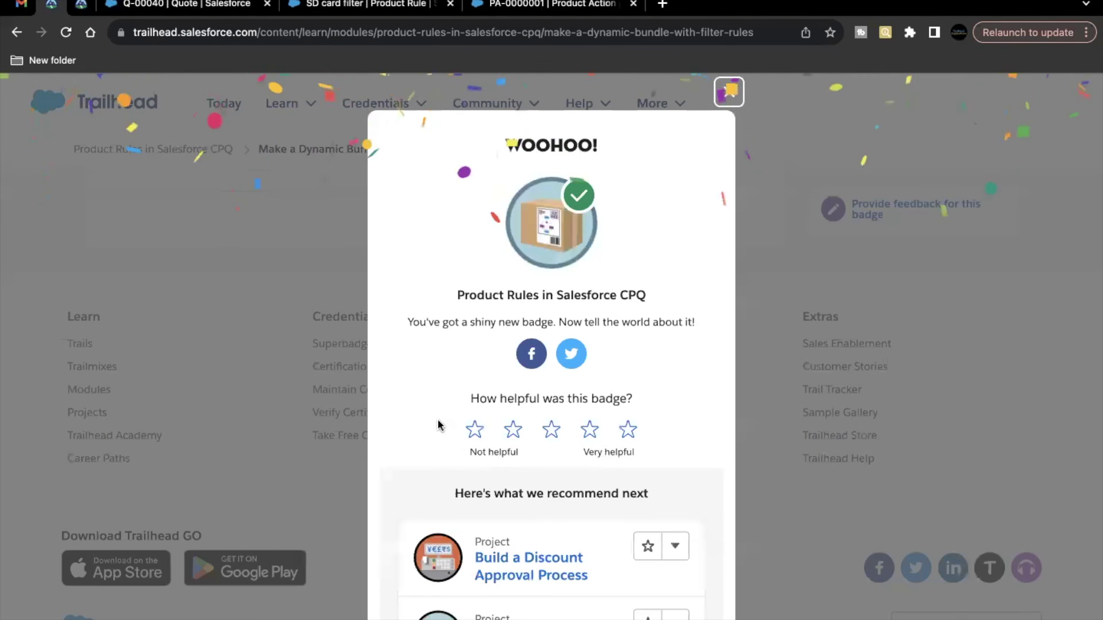